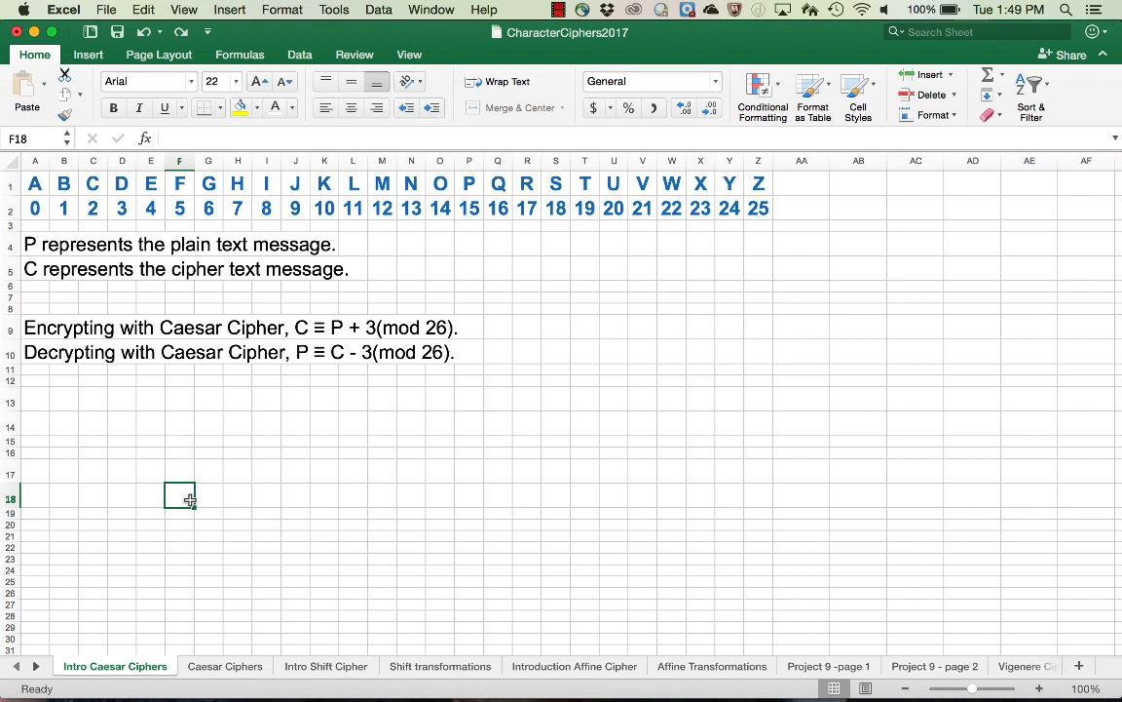
# Fill the letter and number rows A1:Z2 with yellow.
pyautogui.click(756, 201)
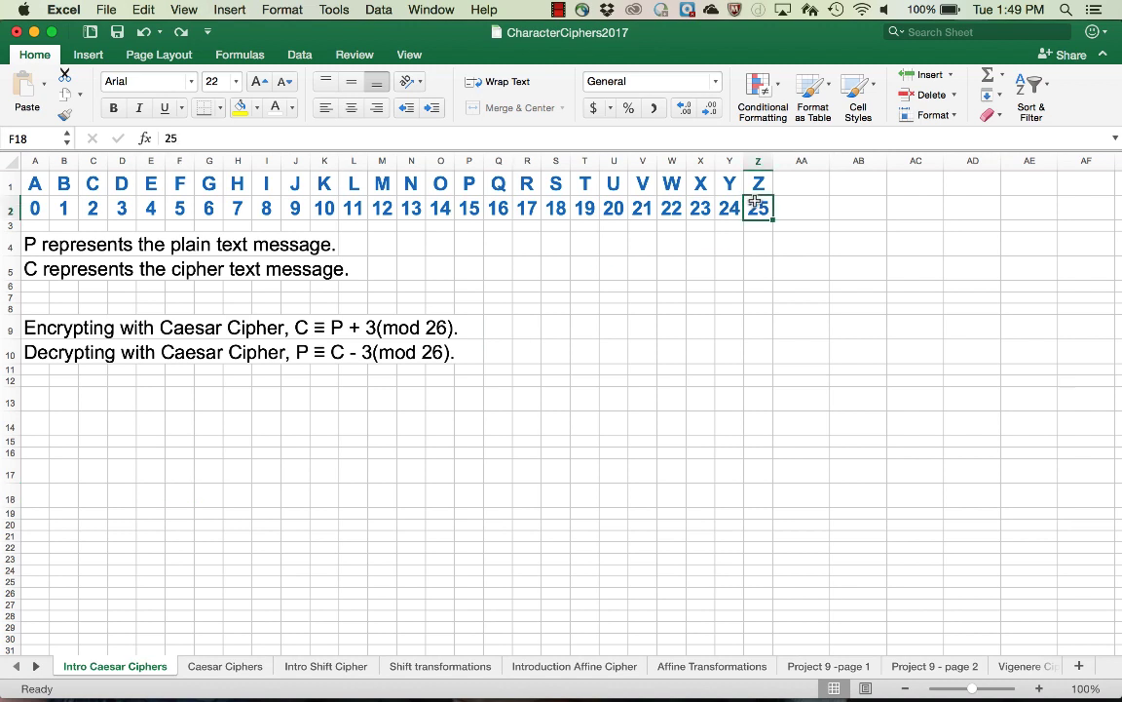
pyautogui.moveTo(756, 202); pyautogui.dragTo(35, 184)
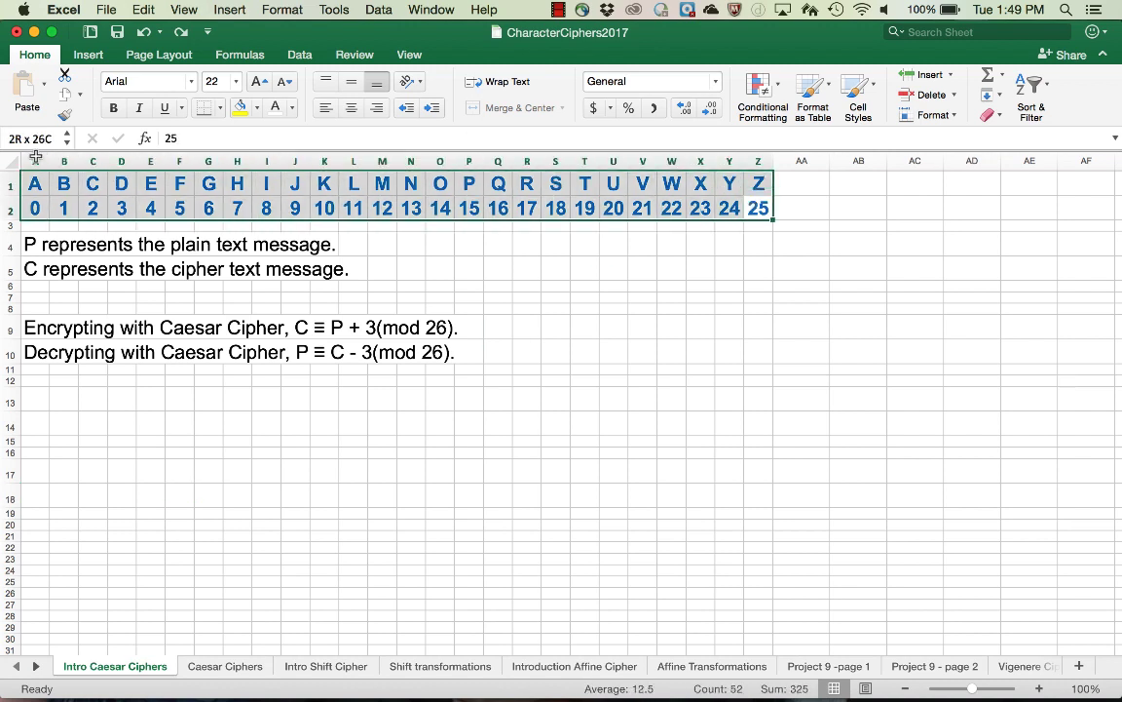
pyautogui.click(241, 108)
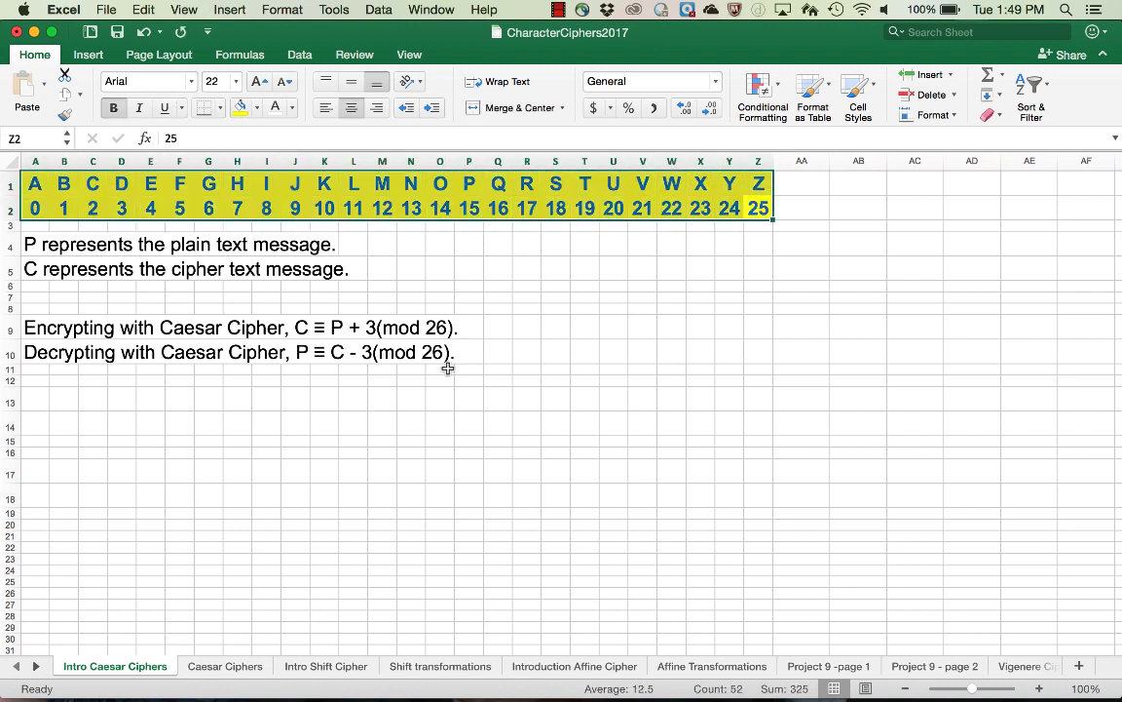
pyautogui.click(411, 244)
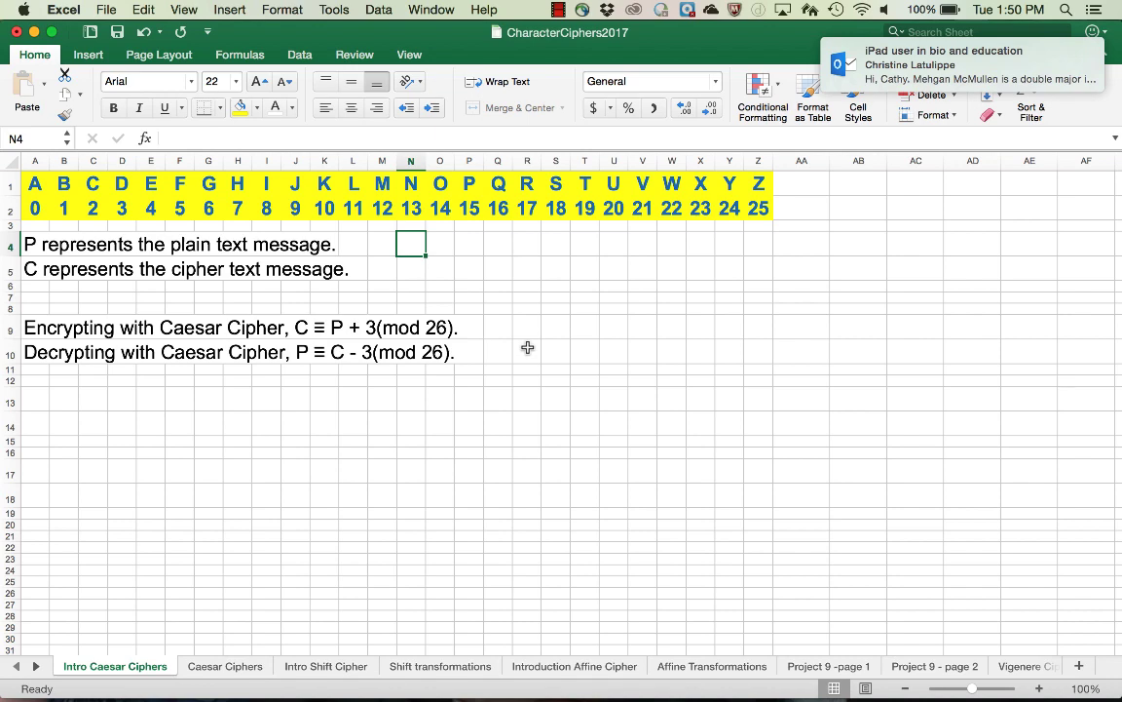
# On the Caesar Ciphers sheet, reveal the hidden number under S in cell D4 by setting its font color to black.
pyautogui.click(226, 666)
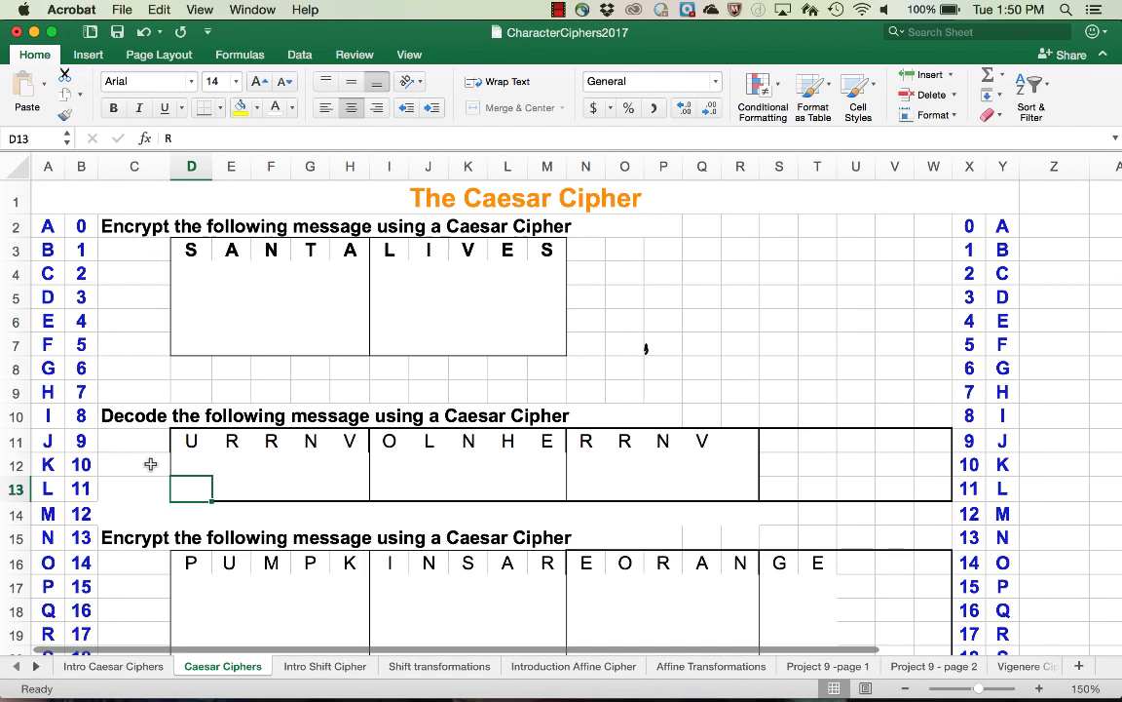
pyautogui.scroll(-2, 150, 464)
pyautogui.scroll(2, 150, 464)
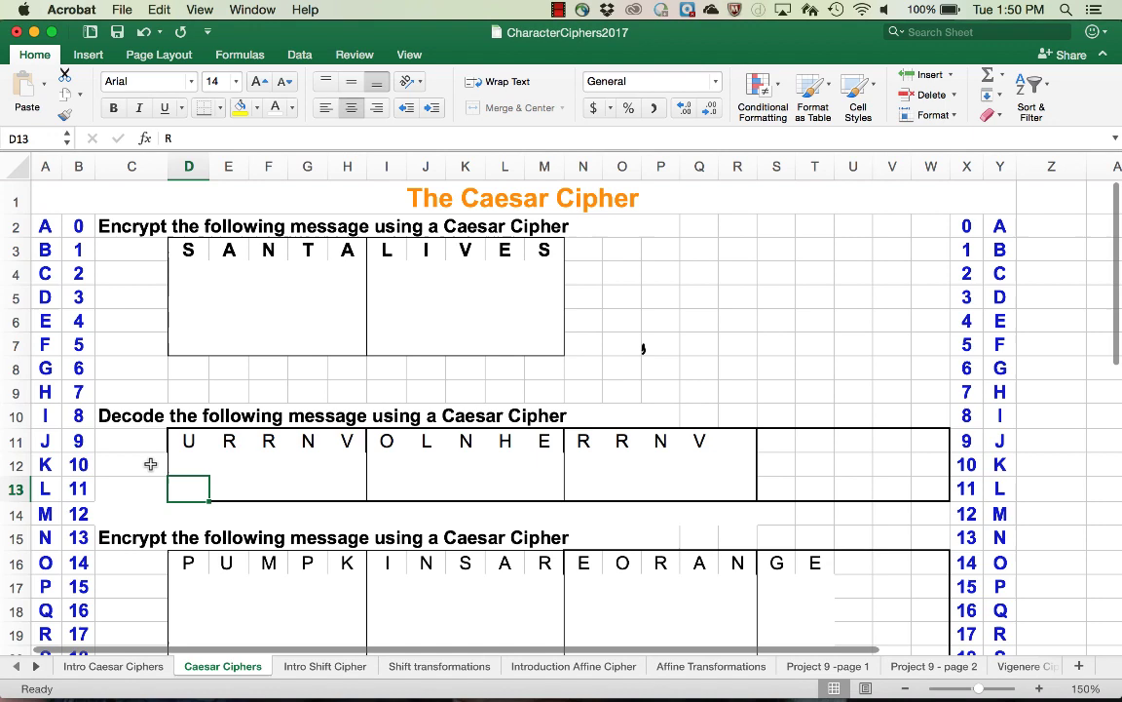
pyautogui.click(192, 267)
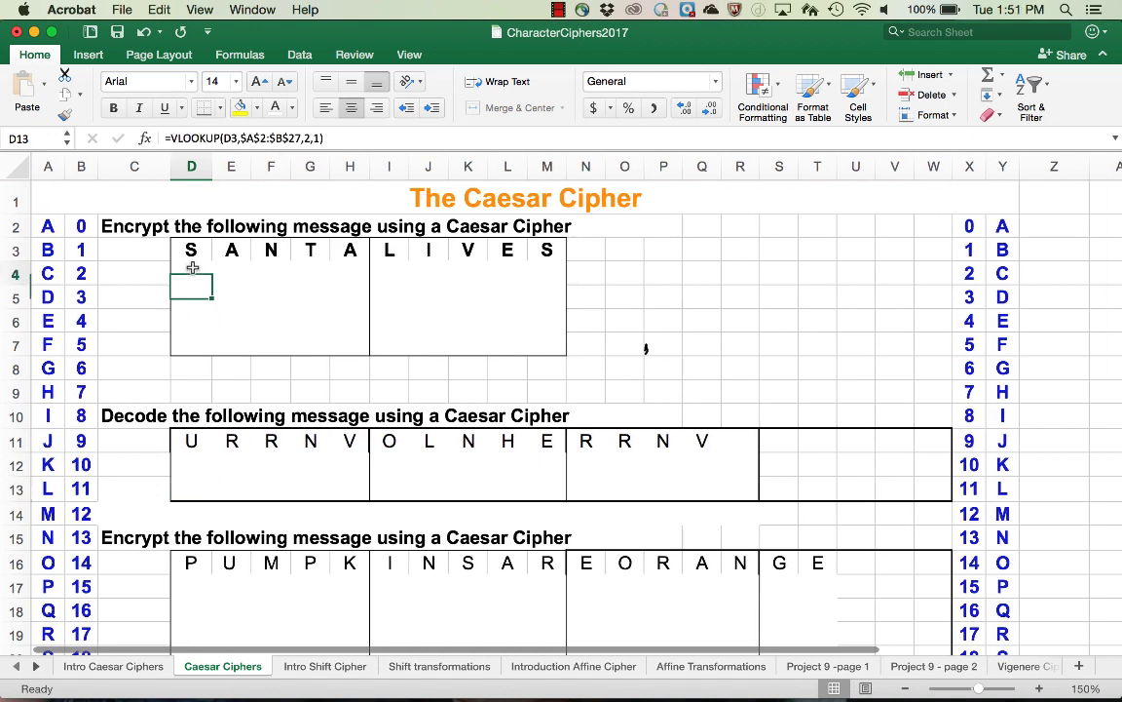
pyautogui.click(292, 108)
pyautogui.click(267, 176)
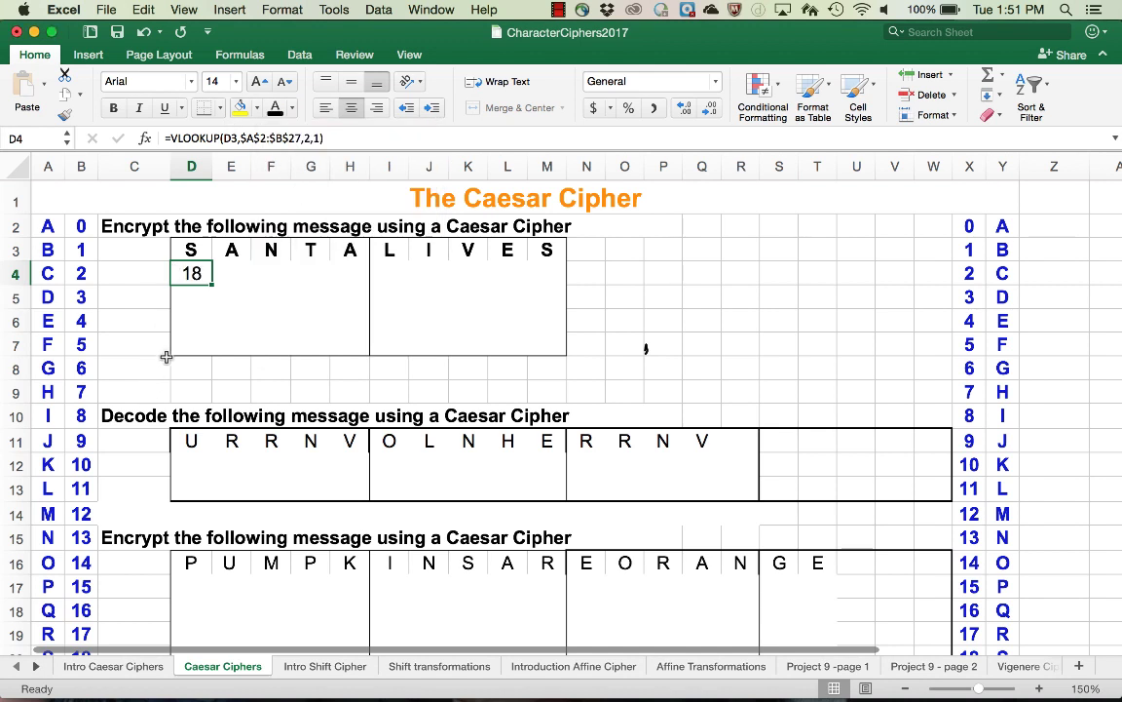
# Reveal the remaining plaintext numbers in E4:M4 and the shifted numbers in D6:M6 of the SANTALIVES table with black font.
pyautogui.click(226, 273)
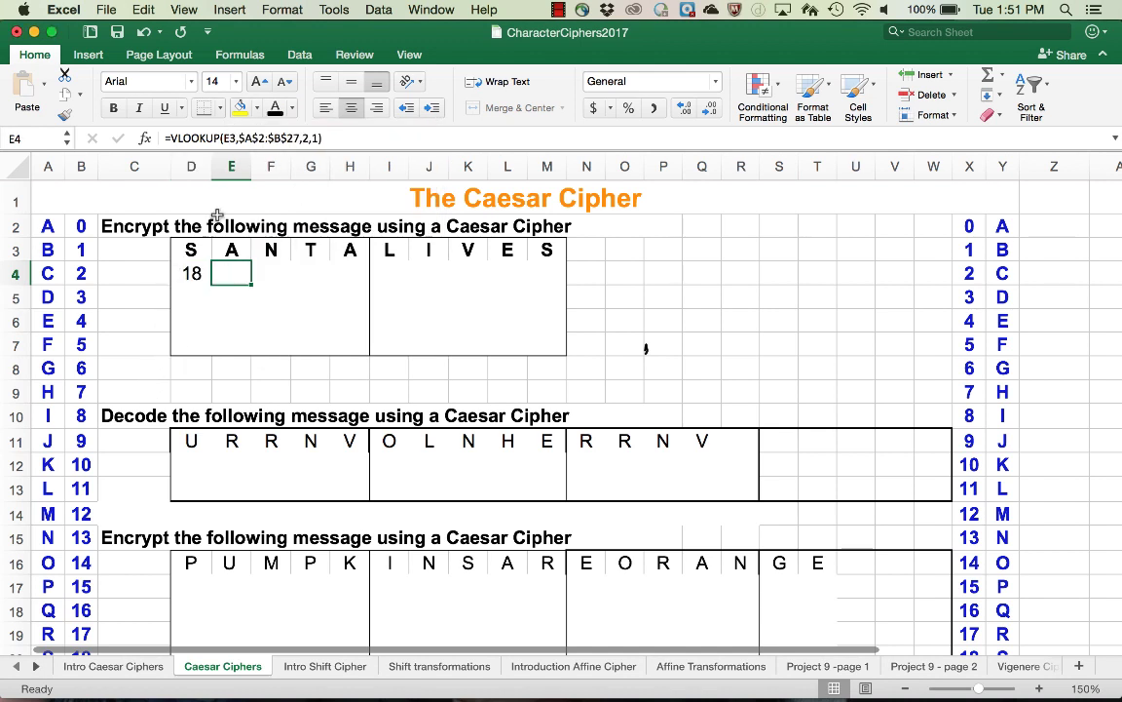
pyautogui.click(268, 273)
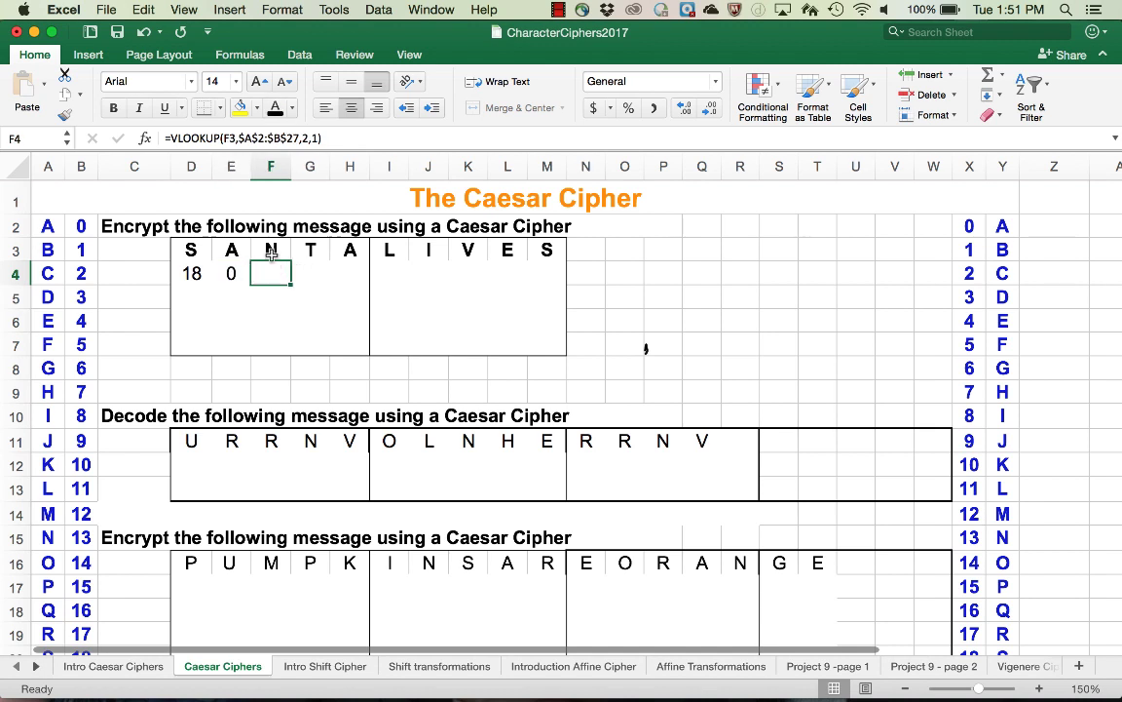
pyautogui.click(275, 110)
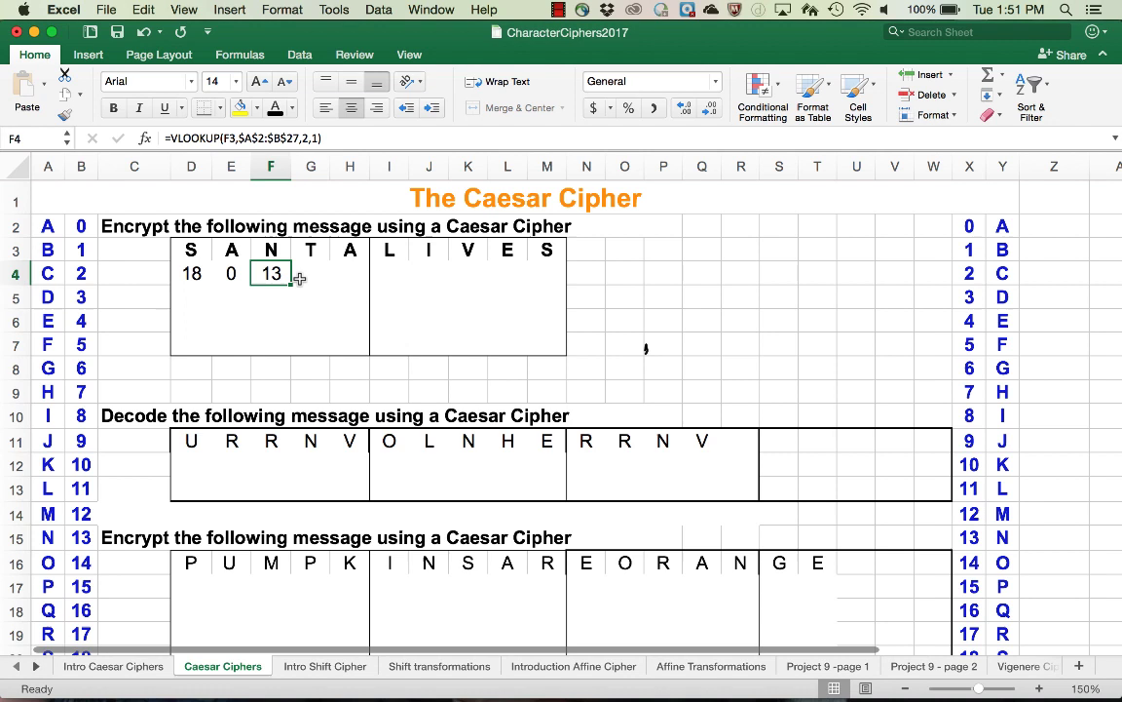
pyautogui.moveTo(291, 282); pyautogui.dragTo(542, 265)
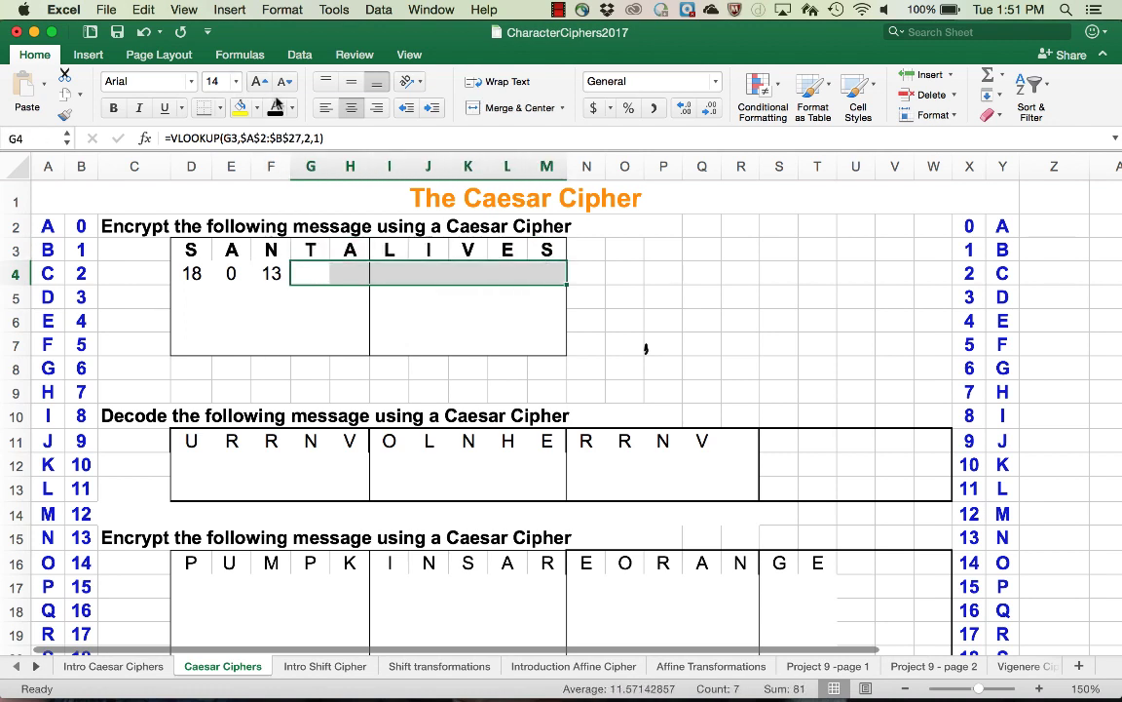
pyautogui.click(338, 372)
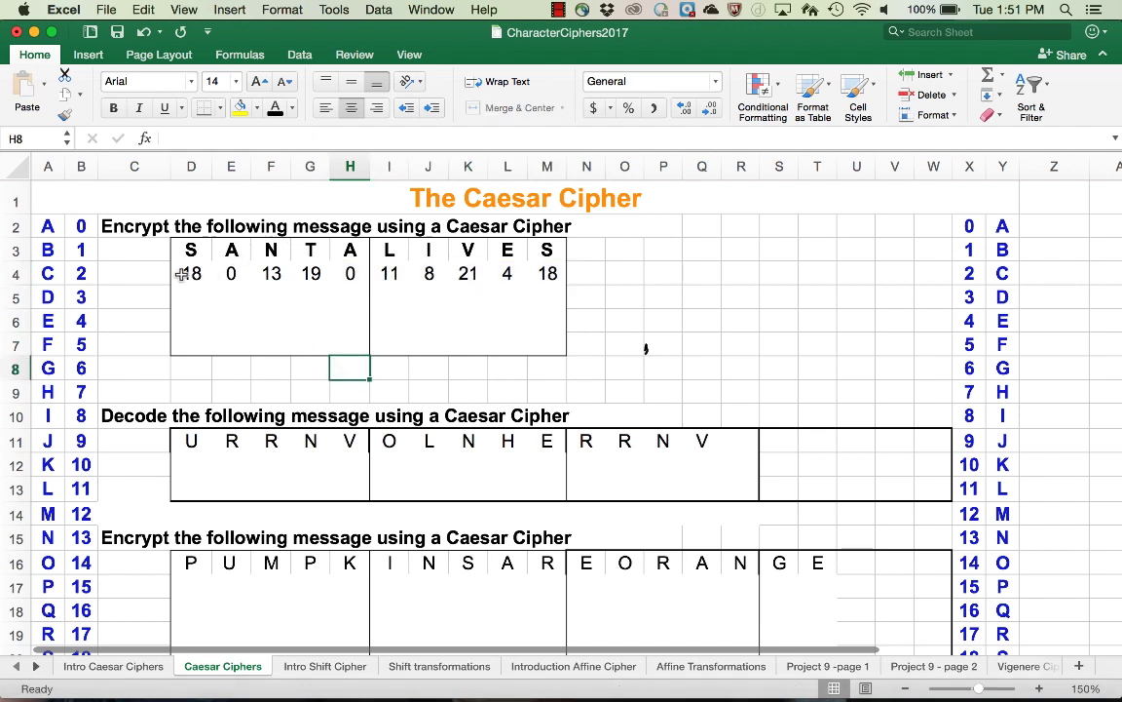
pyautogui.moveTo(180, 272); pyautogui.dragTo(529, 316)
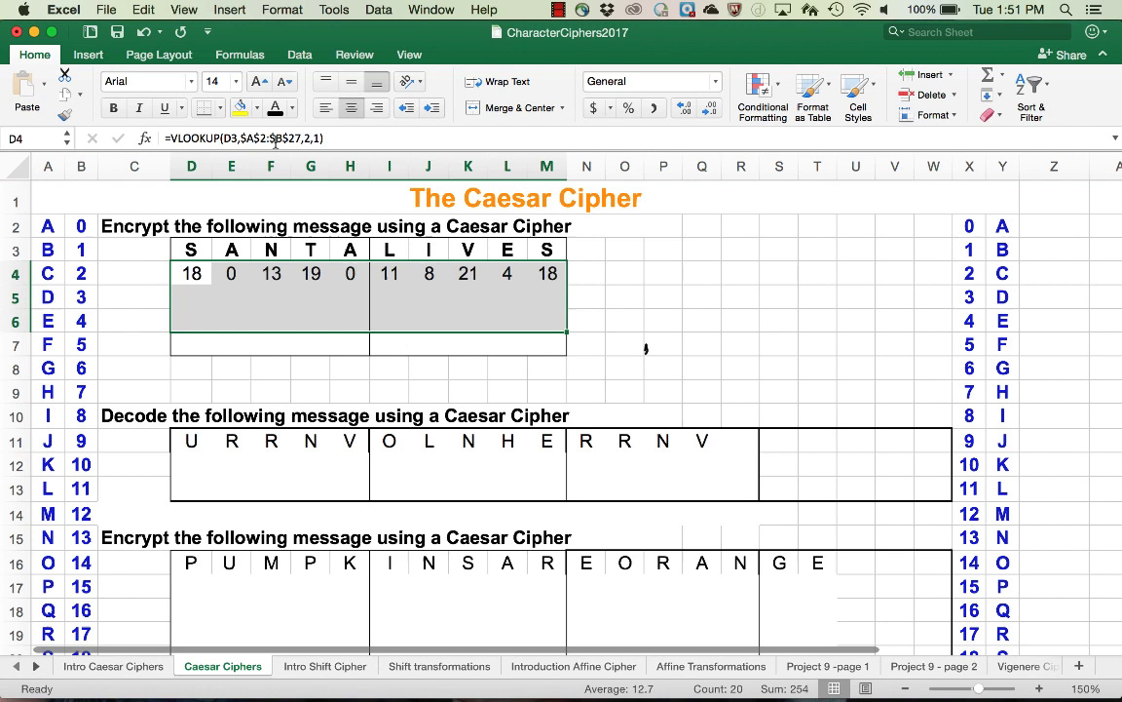
pyautogui.click(274, 107)
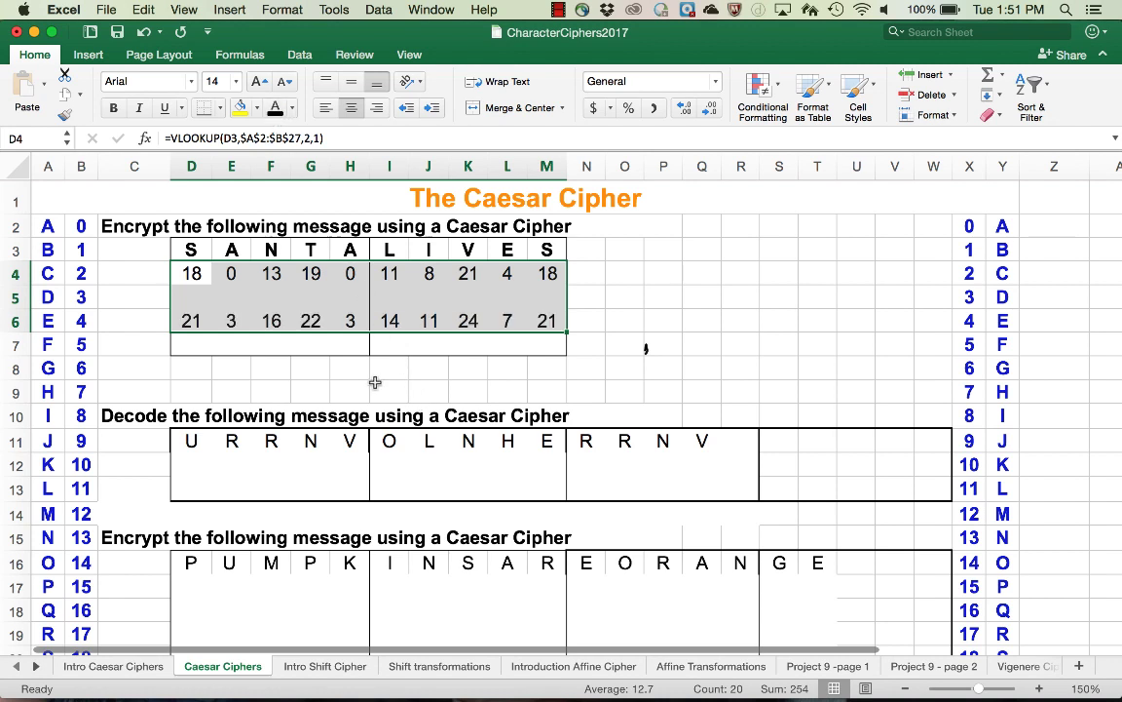
# Reveal the ciphertext letters of the SANTALIVES message in D7:M7 by setting their font color to black.
pyautogui.click(187, 343)
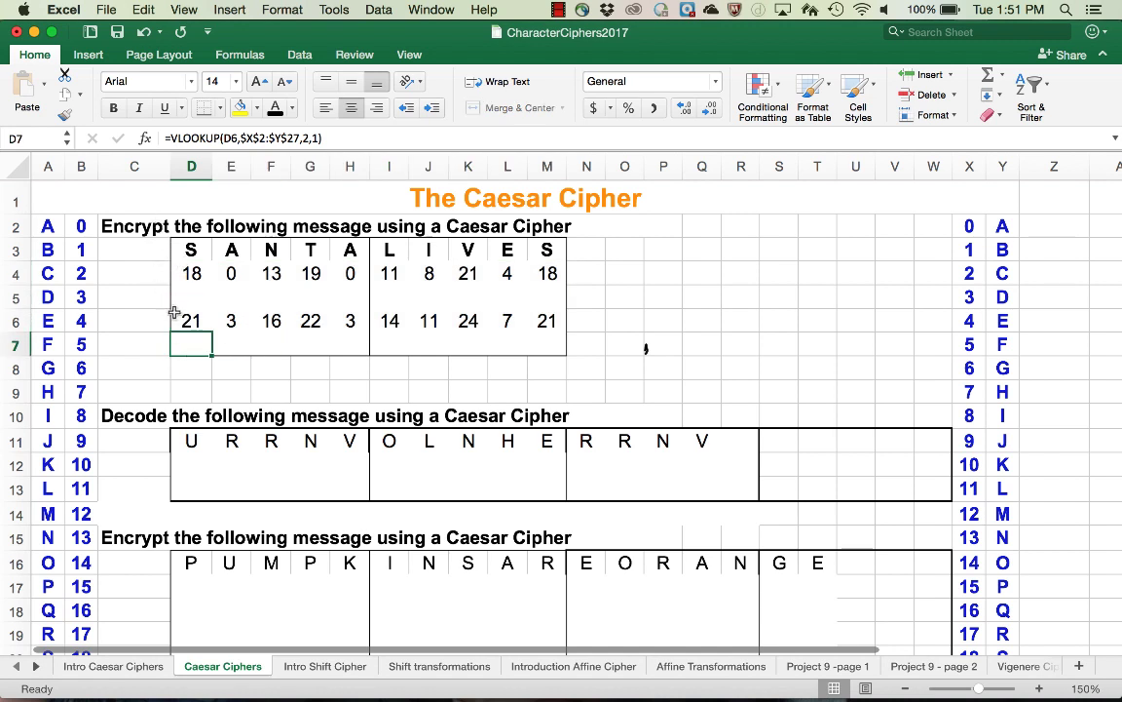
pyautogui.scroll(-4, 141, 402)
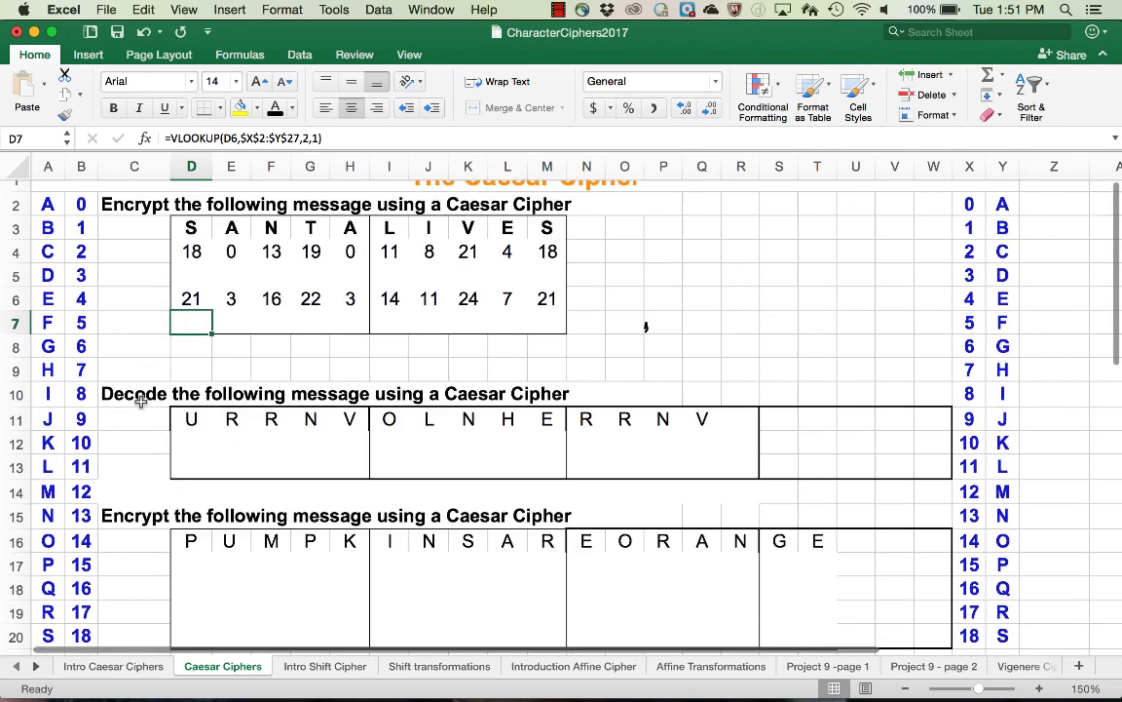
pyautogui.scroll(3, 142, 402)
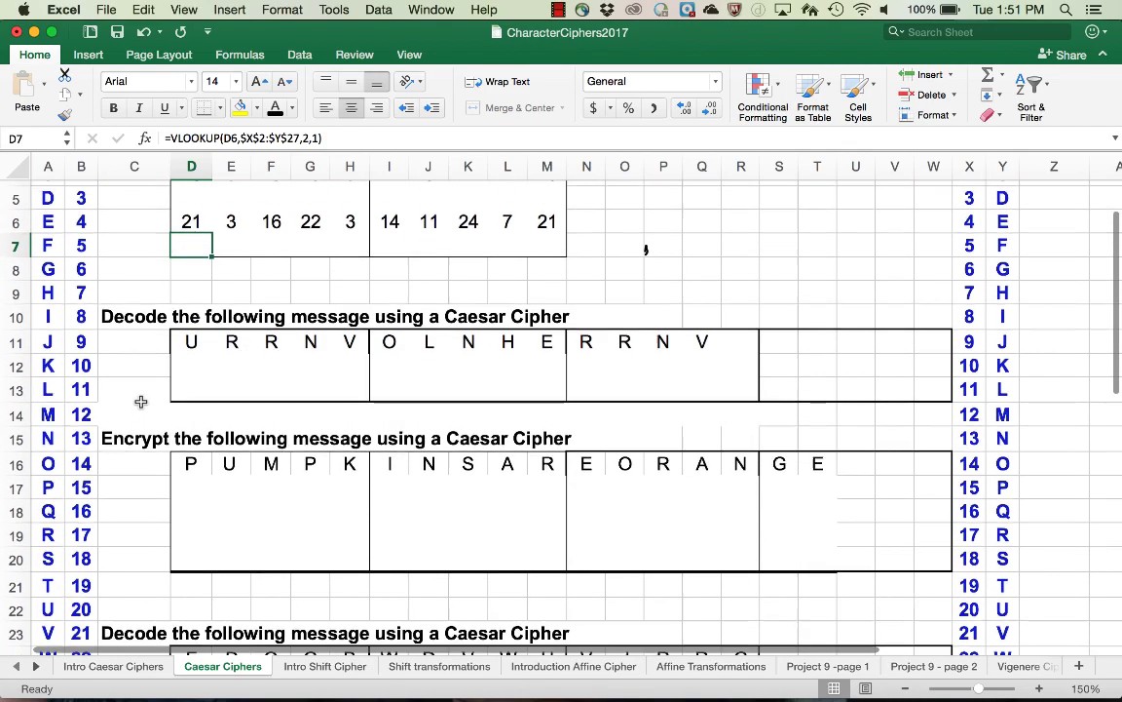
pyautogui.click(274, 108)
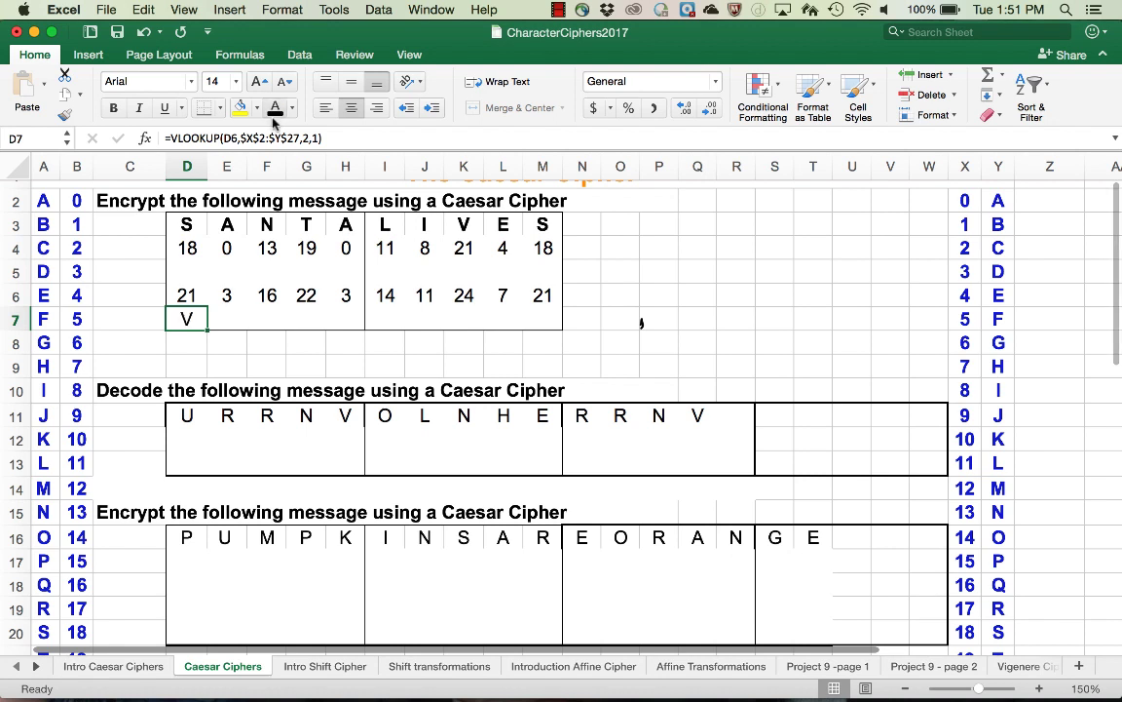
pyautogui.click(228, 310)
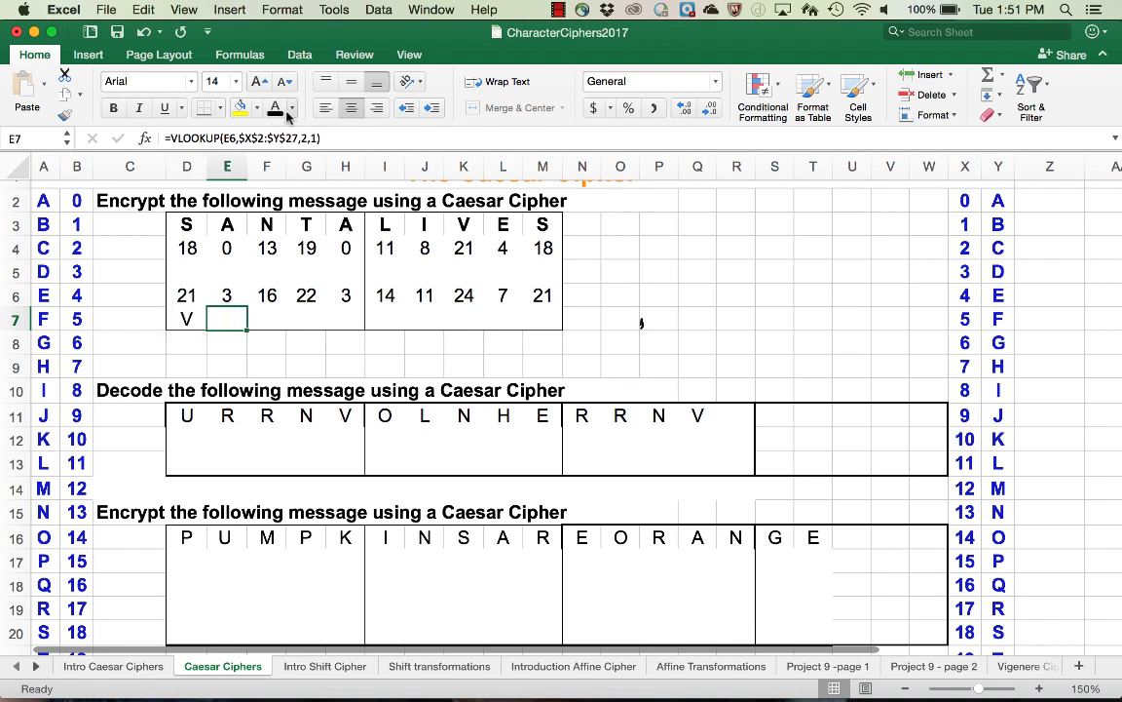
pyautogui.click(275, 109)
pyautogui.moveTo(263, 321); pyautogui.dragTo(533, 325)
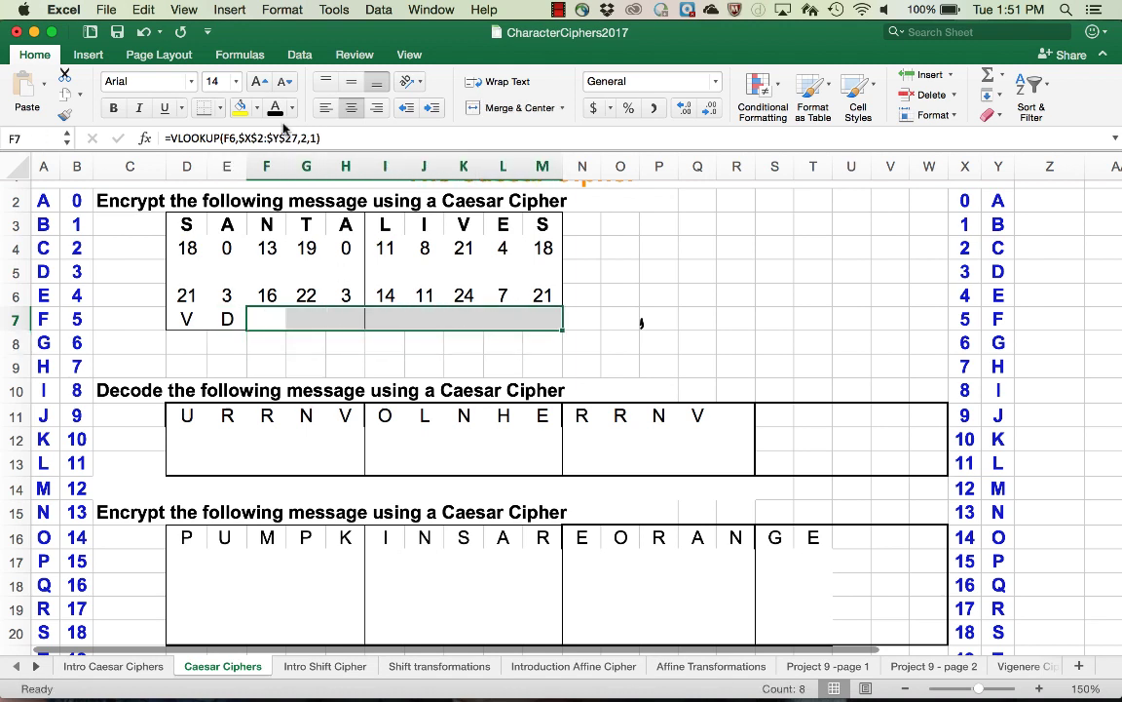
pyautogui.click(274, 108)
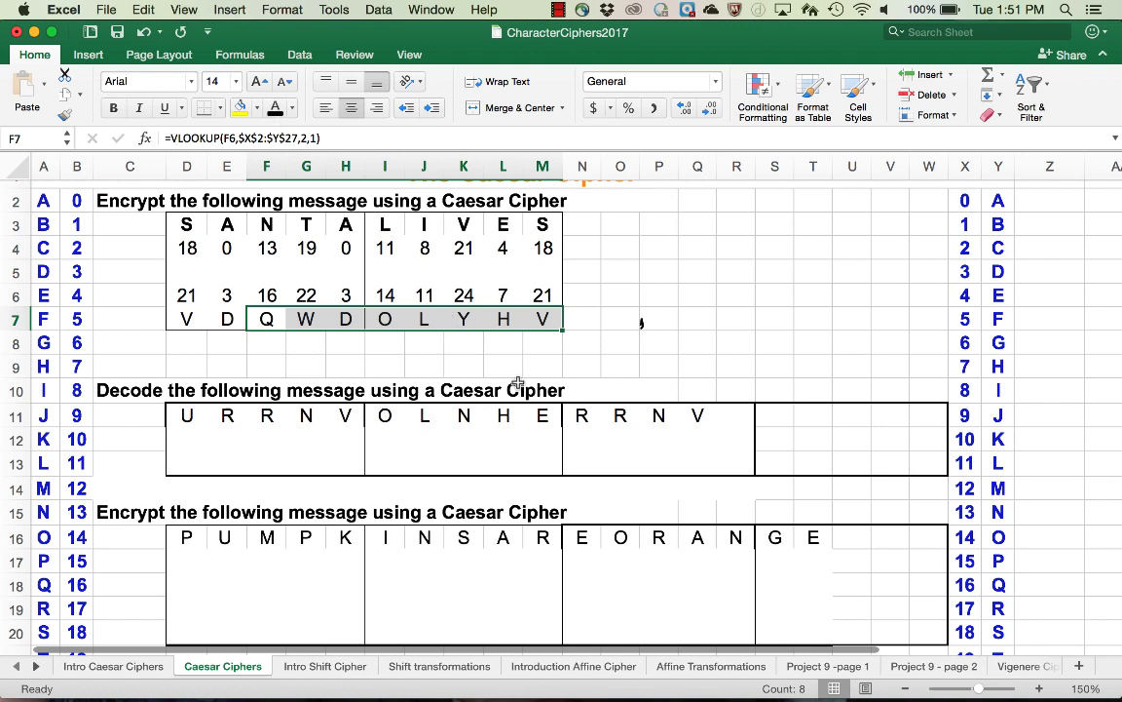
pyautogui.click(606, 337)
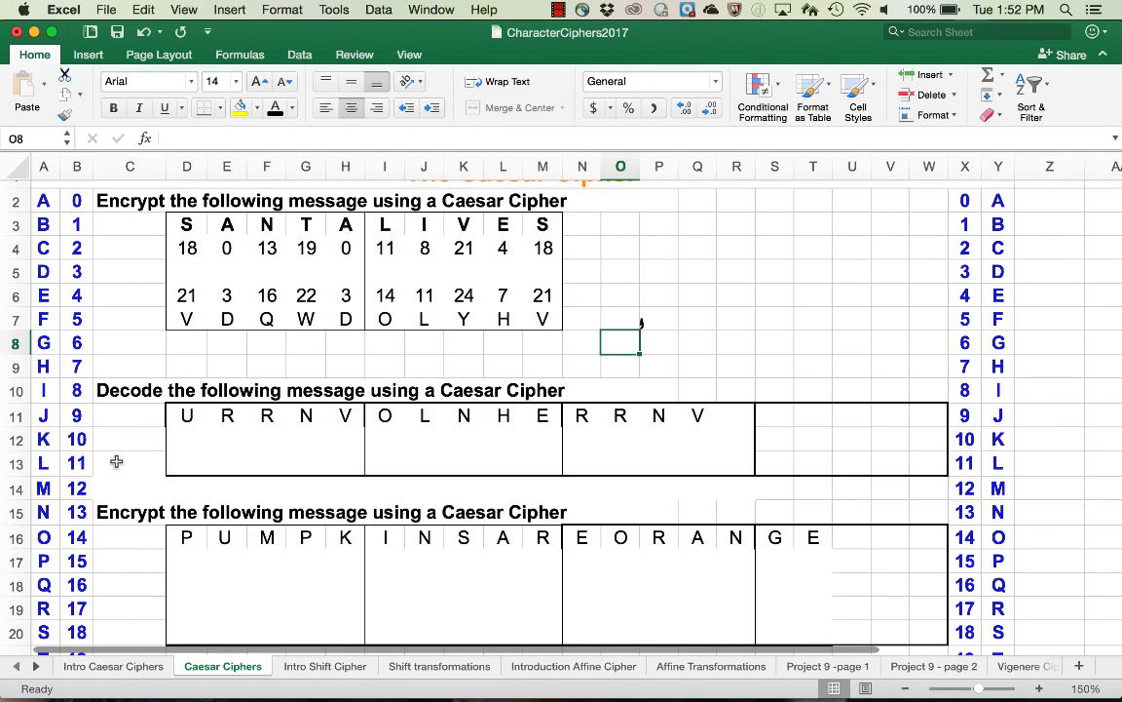
# Reveal the numbers and decoded letters for the first two characters of the decode message, cells D12:E13, with black font.
pyautogui.scroll(-3, 115, 461)
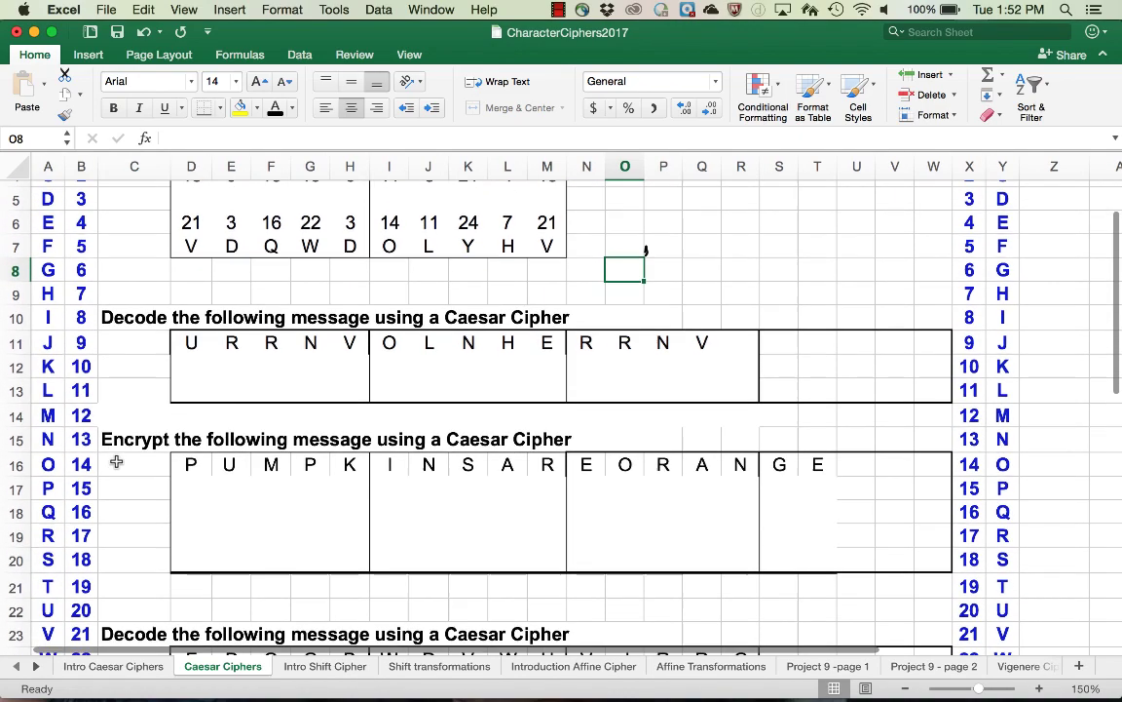
pyautogui.scroll(2, 115, 461)
pyautogui.click(183, 417)
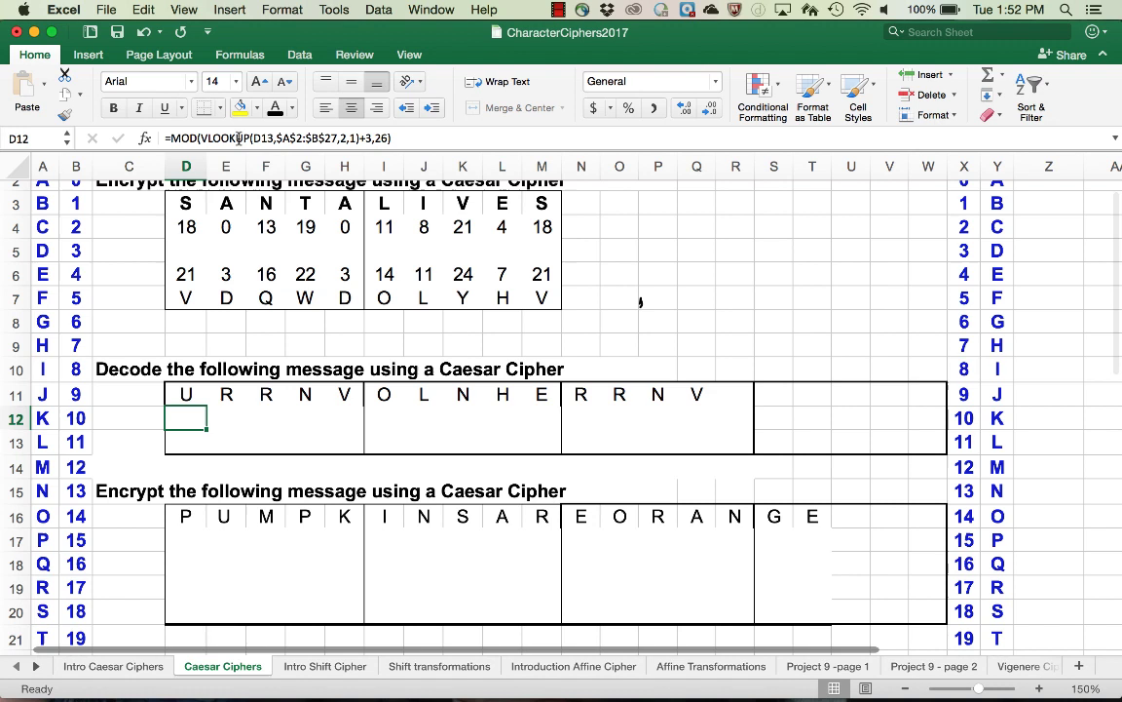
pyautogui.click(273, 113)
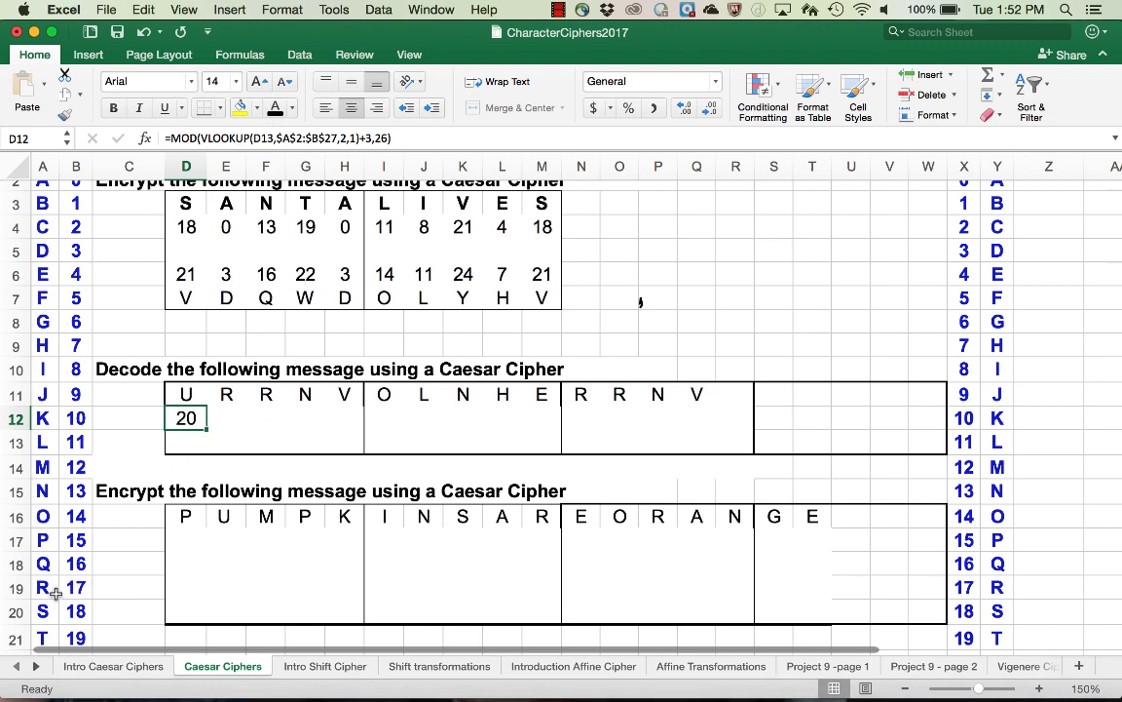
pyautogui.click(171, 443)
pyautogui.click(274, 110)
pyautogui.click(226, 417)
pyautogui.click(274, 110)
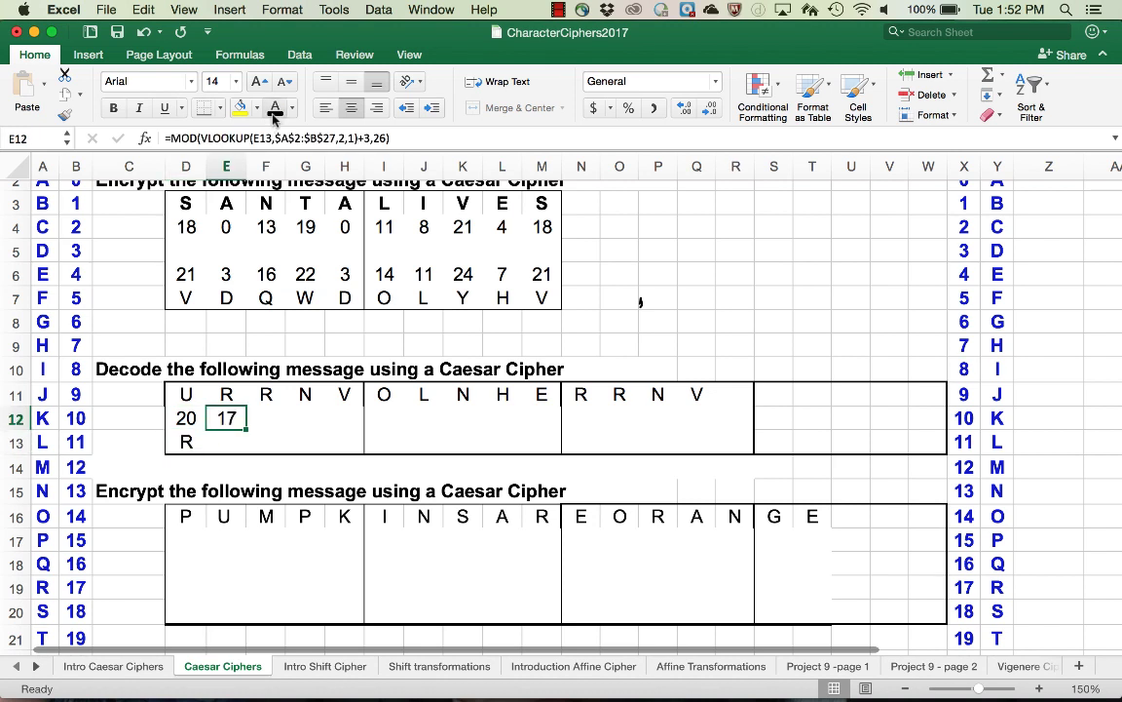
pyautogui.click(76, 516)
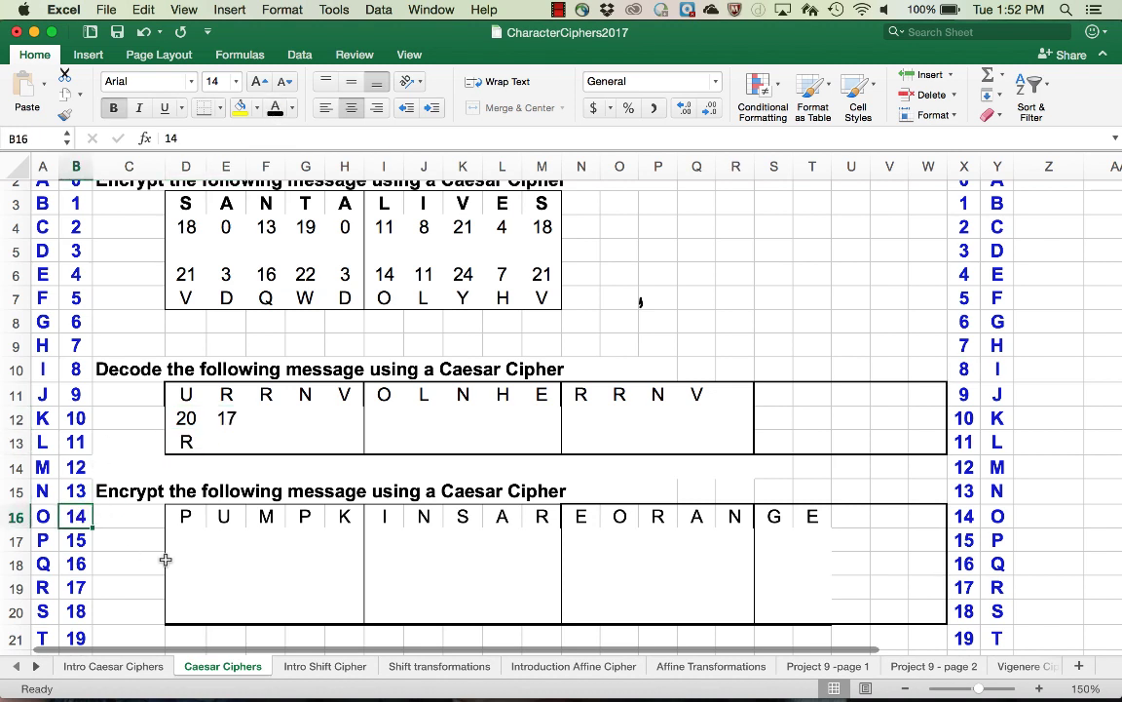
pyautogui.click(225, 438)
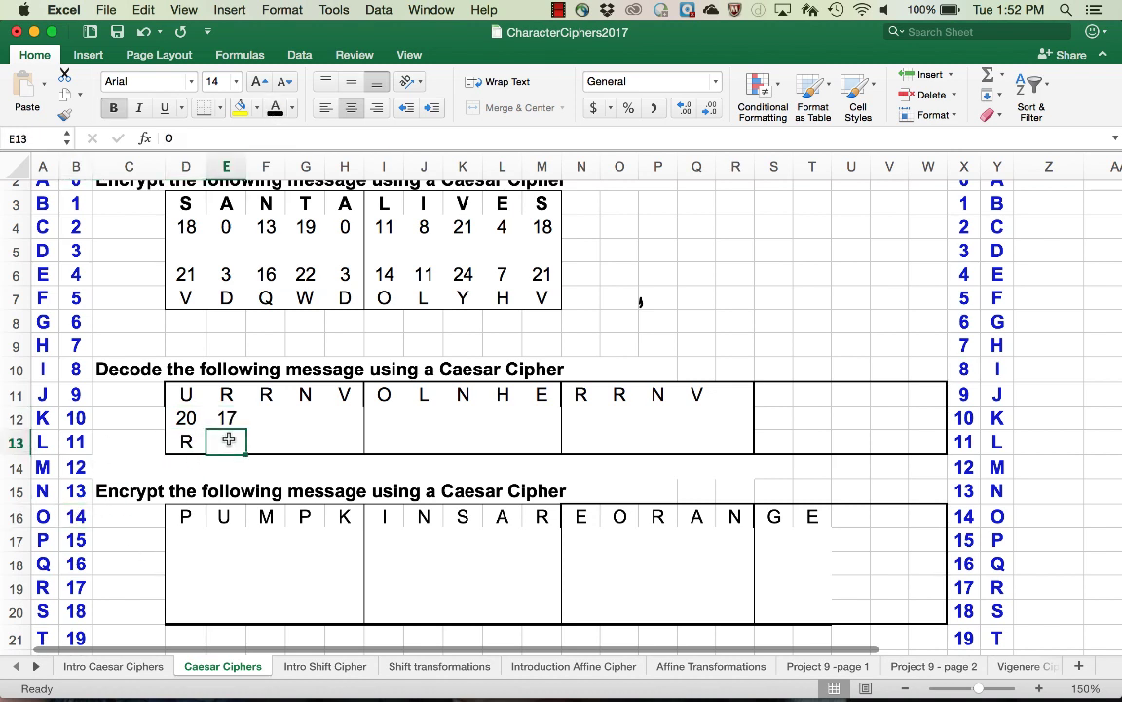
pyautogui.click(272, 111)
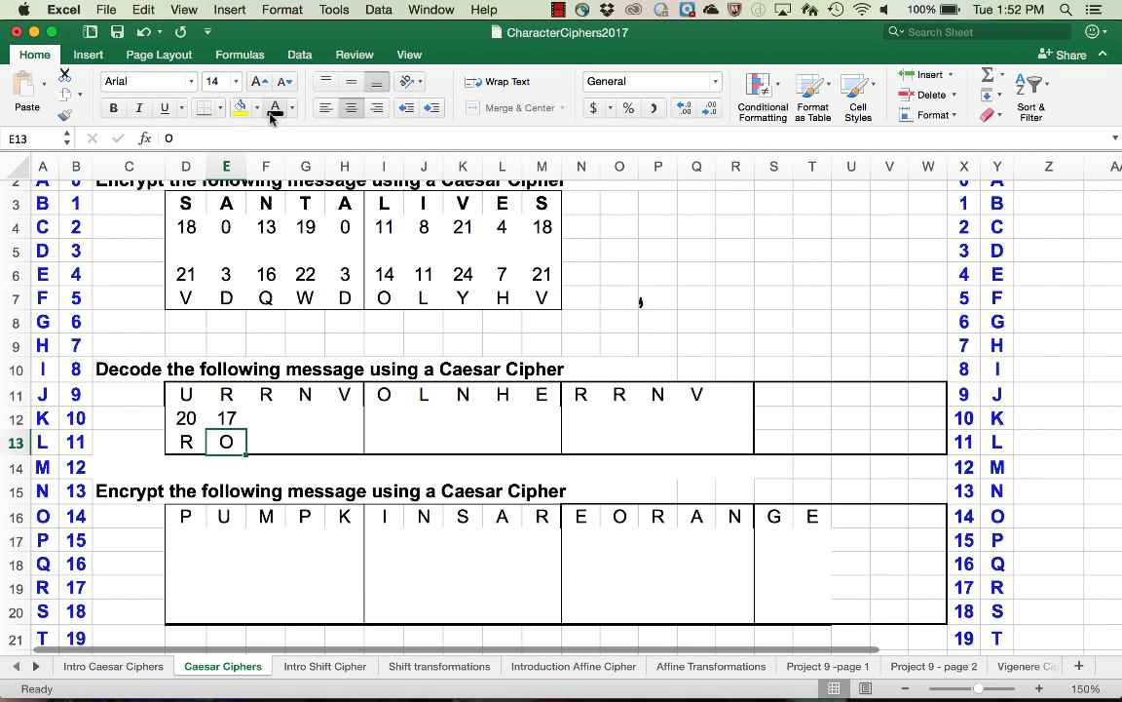
# Reveal the rest of the decoded message's numbers and letters in F12:Q13 with black font.
pyautogui.click(253, 420)
pyautogui.moveTo(254, 421); pyautogui.dragTo(705, 448)
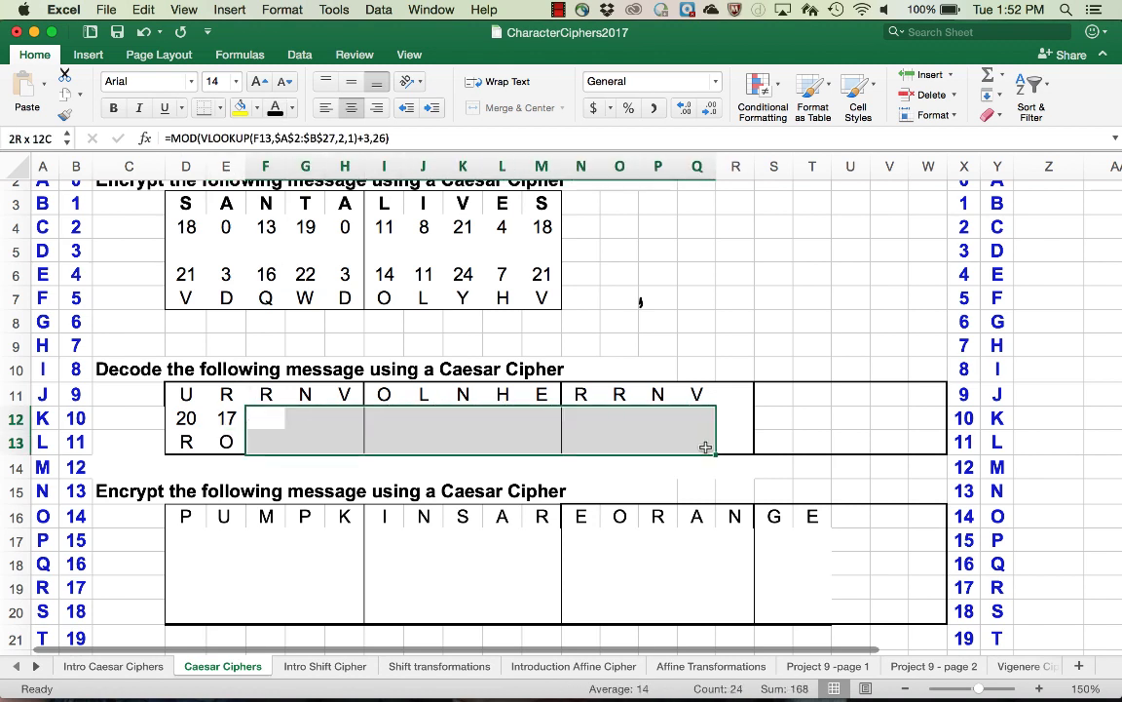
pyautogui.click(275, 109)
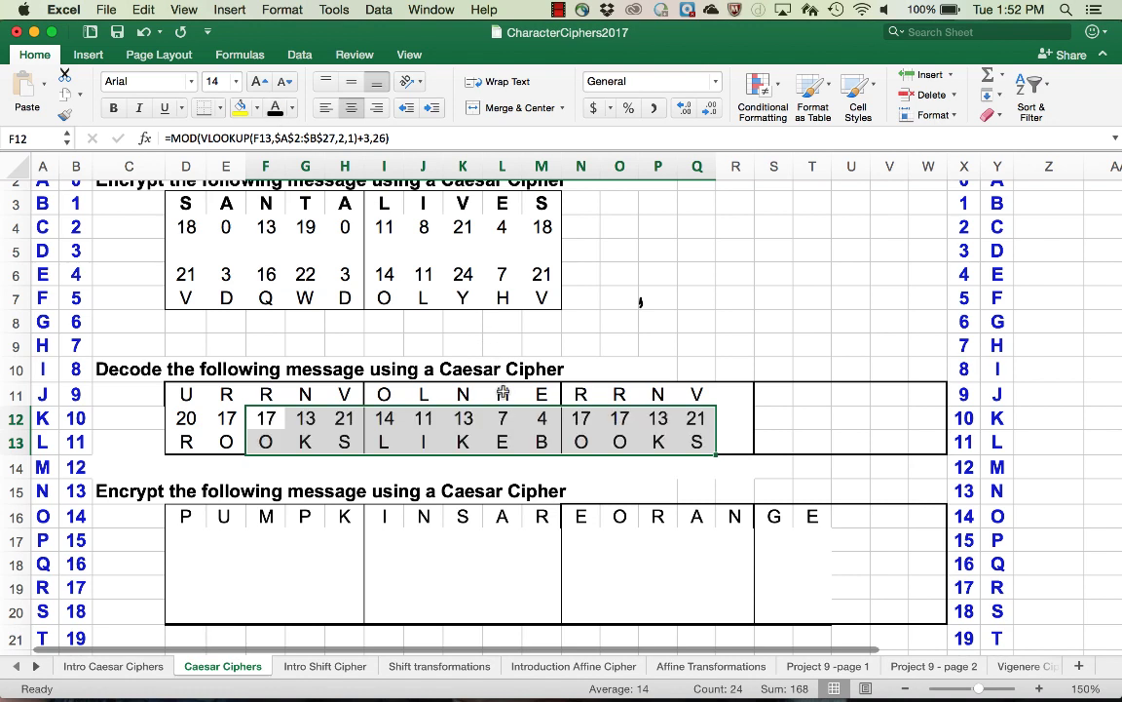
pyautogui.click(133, 411)
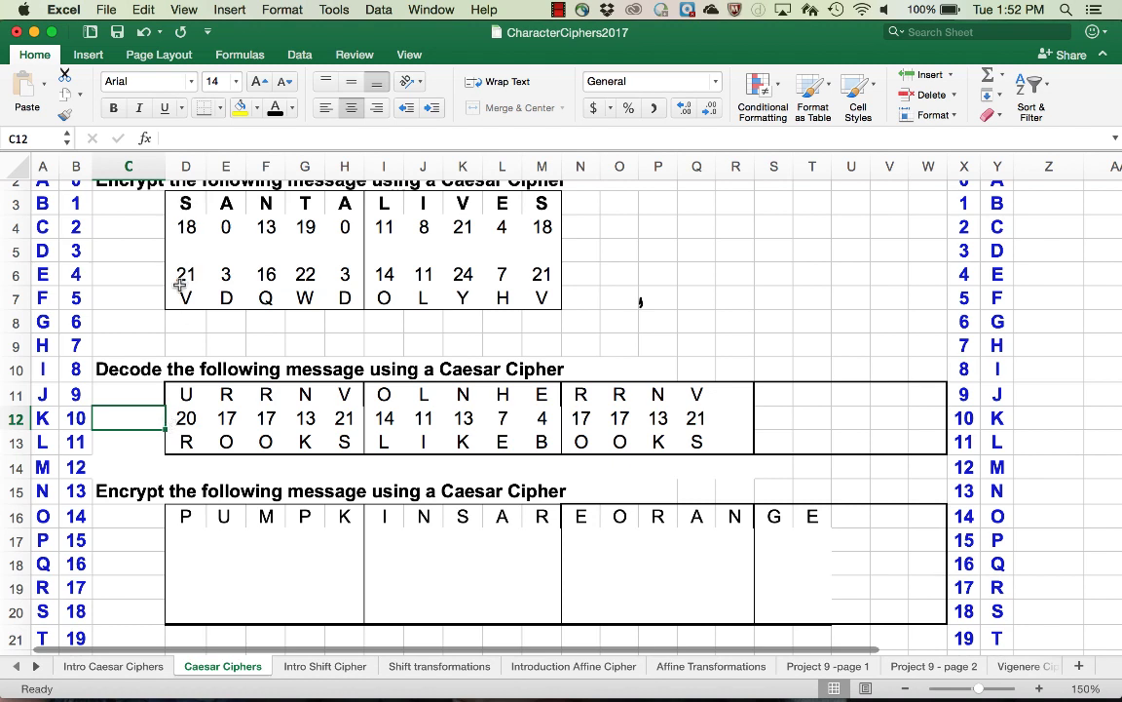
# Reveal the plaintext numbers, shifted numbers and ciphertext letters of the PUMPKINSAREORANGE message in D17:T20 with black font.
pyautogui.moveTo(183, 296); pyautogui.dragTo(552, 301)
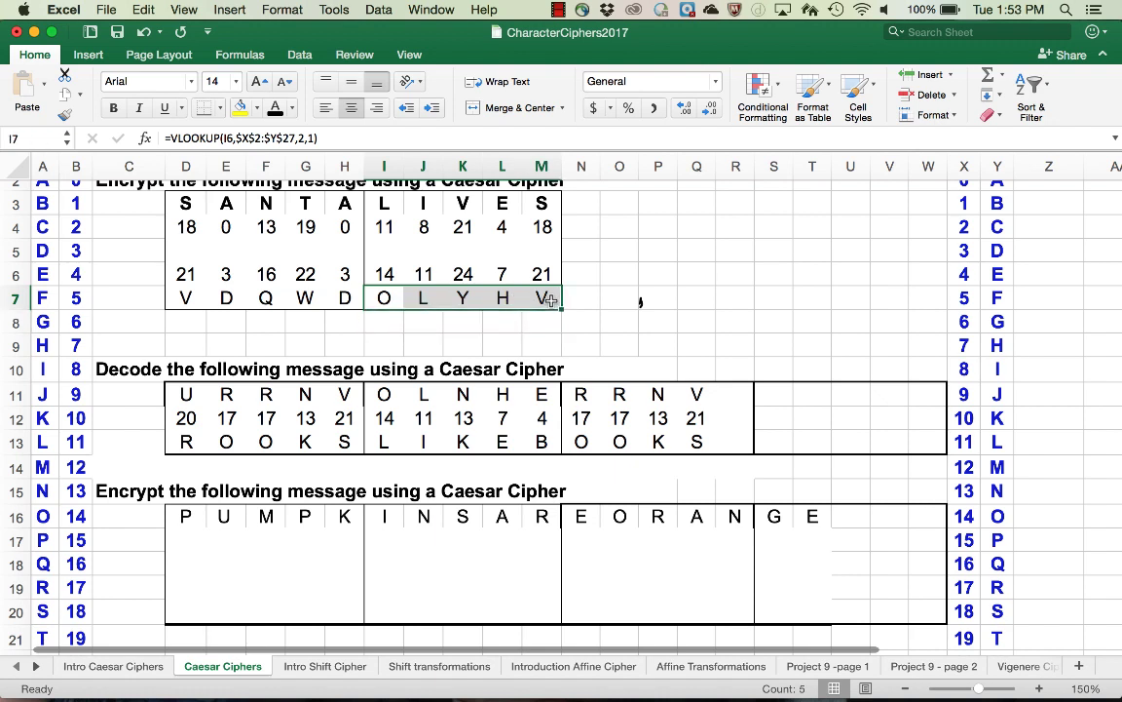
pyautogui.moveTo(185, 540); pyautogui.dragTo(821, 601)
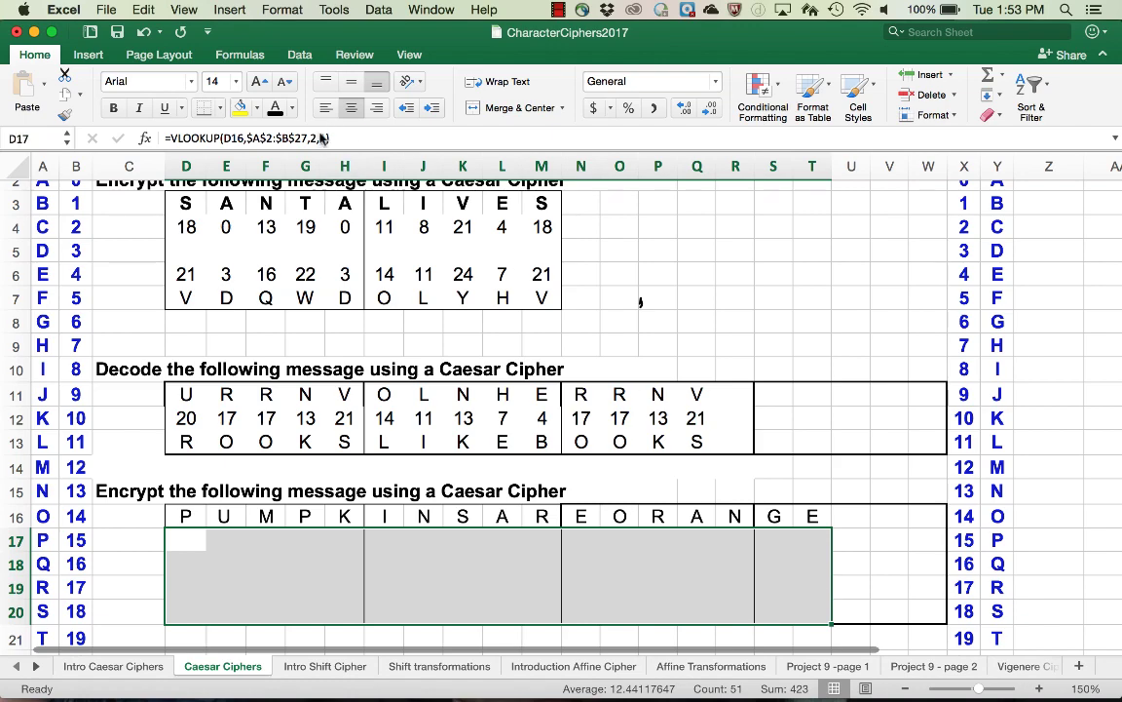
pyautogui.click(278, 111)
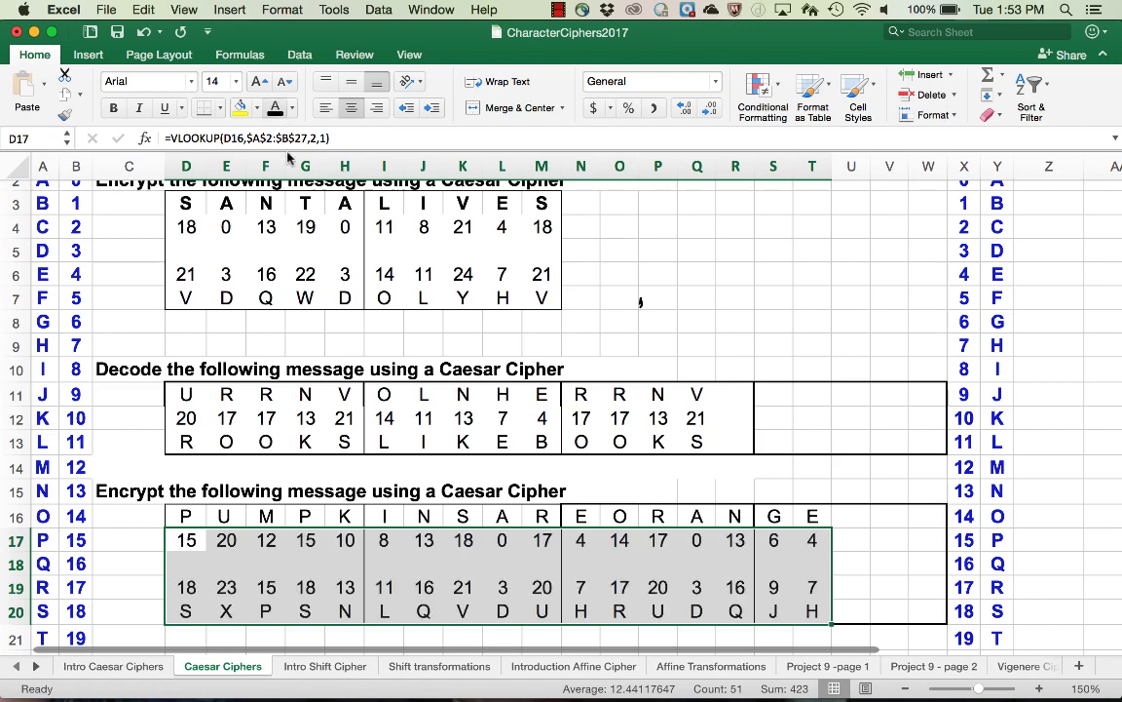
pyautogui.click(121, 517)
# Reveal the numbers and decoded letters of the second decode message in D25:R26 by setting their font color to black.
pyautogui.scroll(-2, 121, 517)
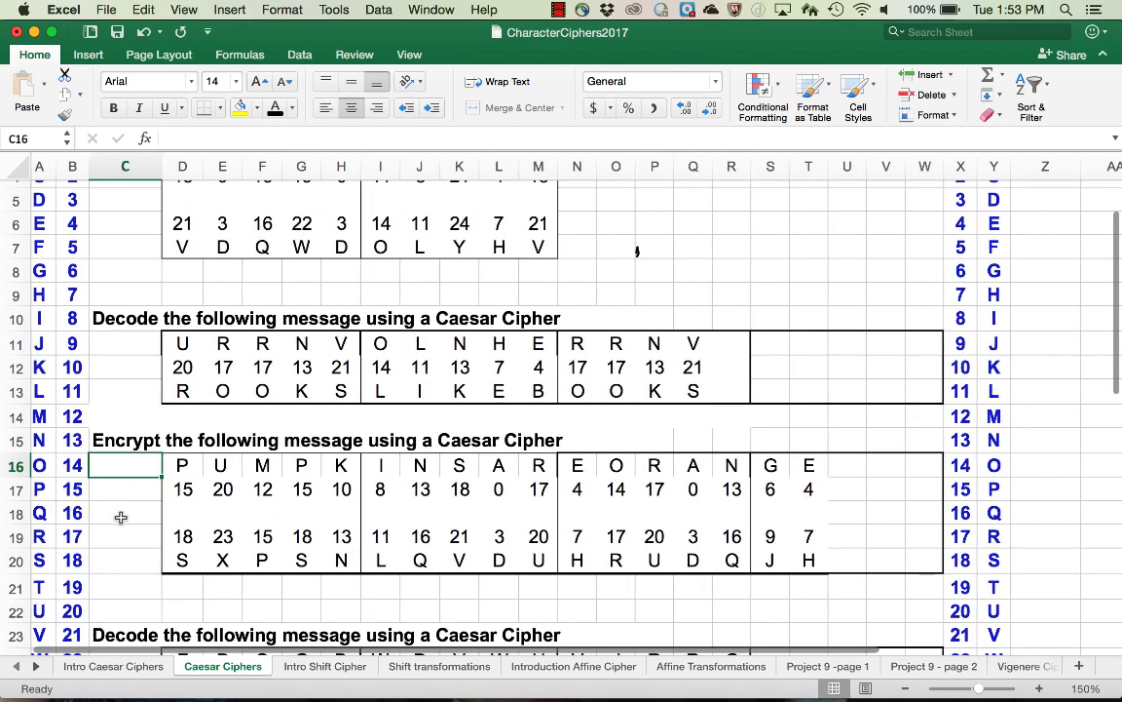
pyautogui.scroll(-1, 121, 517)
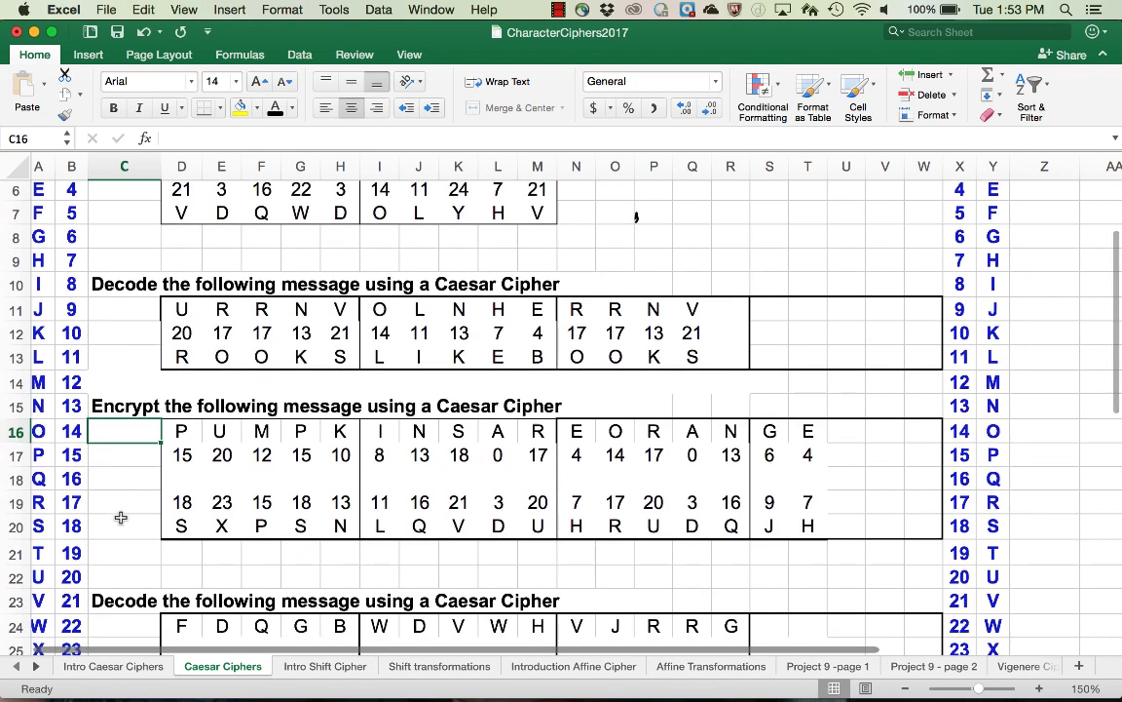
pyautogui.scroll(-1, 121, 517)
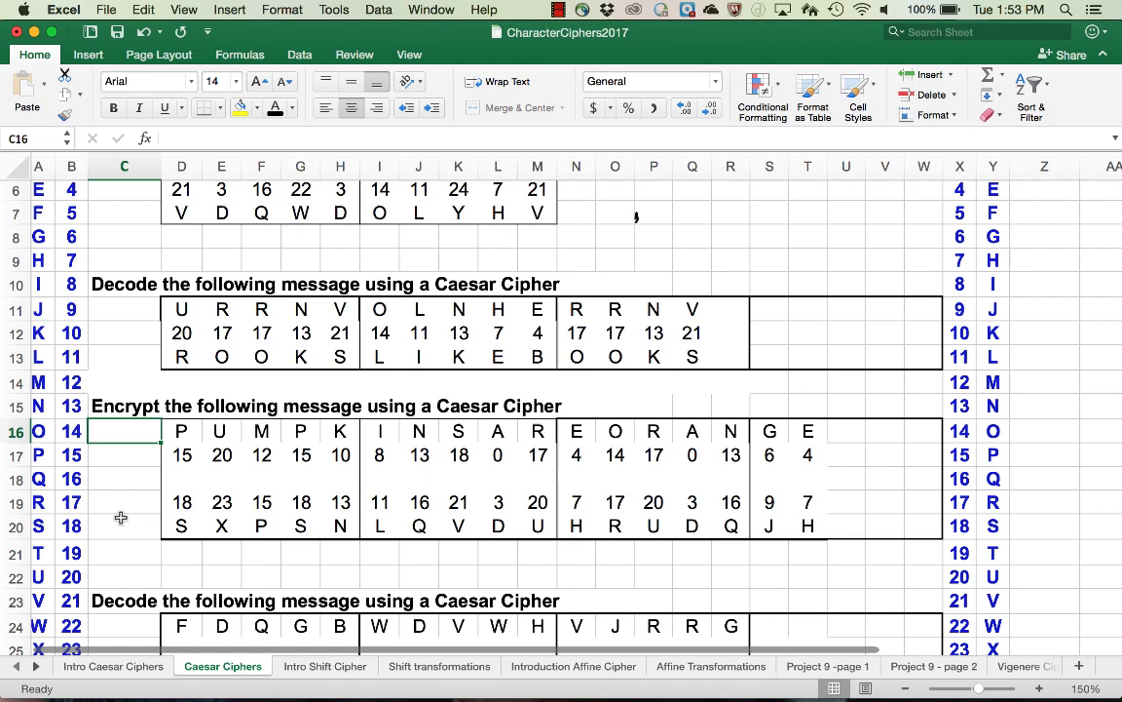
pyautogui.scroll(-1, 121, 518)
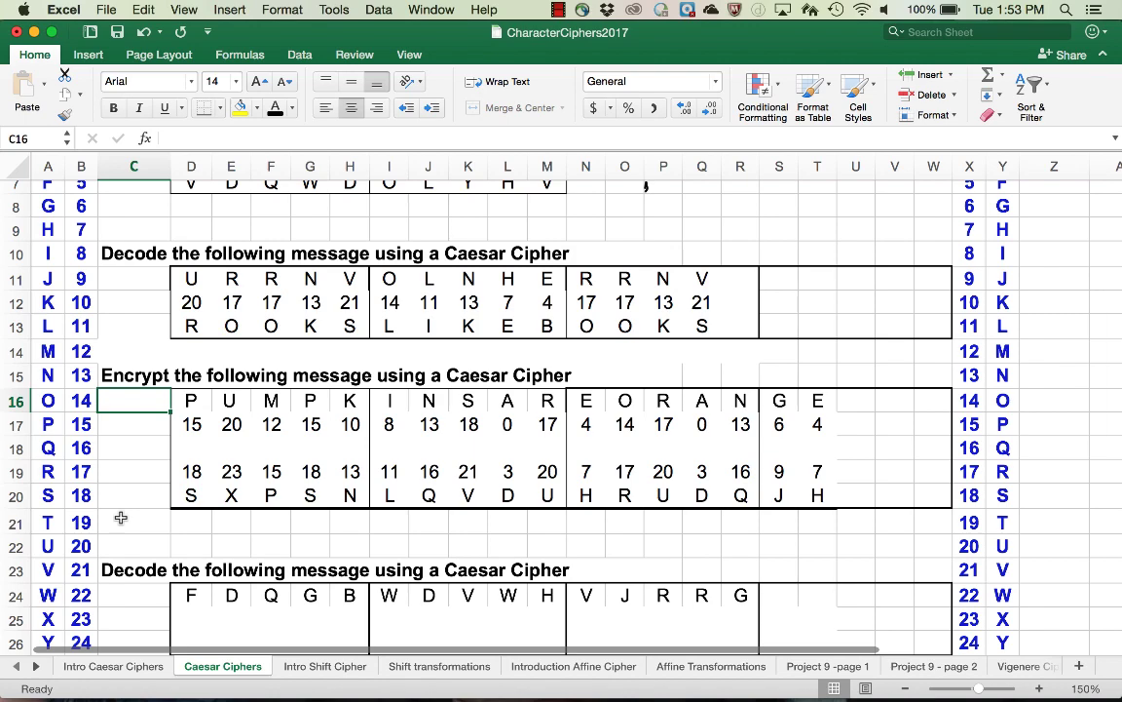
pyautogui.scroll(-3, 121, 518)
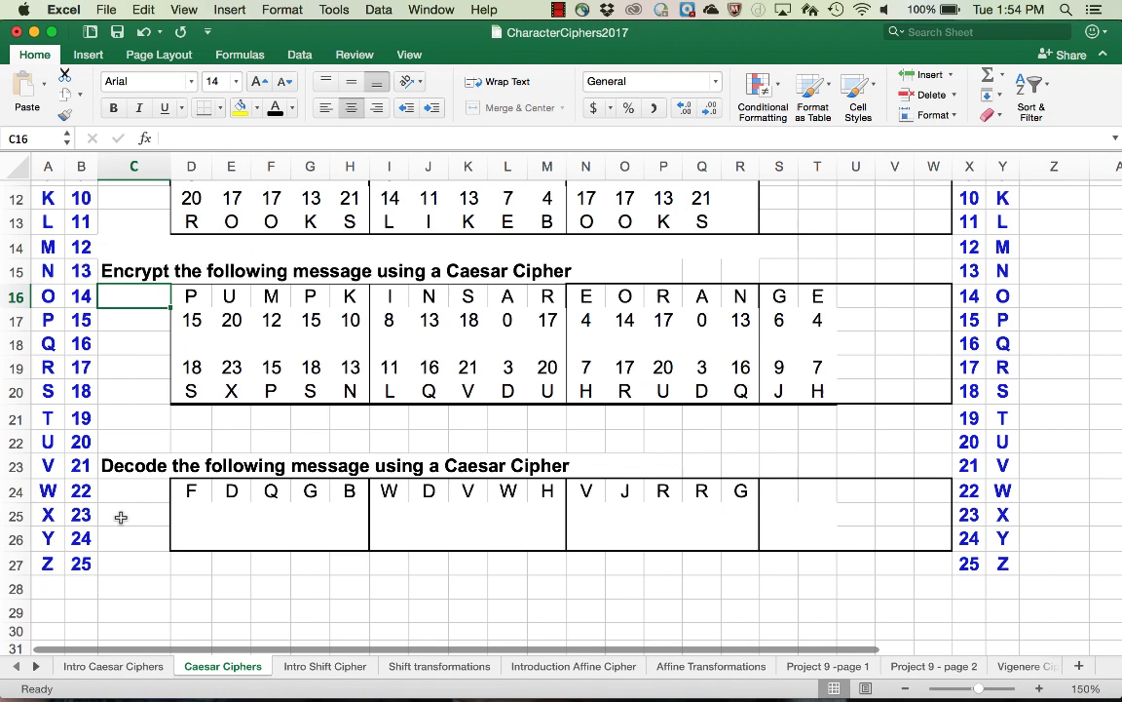
pyautogui.moveTo(180, 516); pyautogui.dragTo(732, 544)
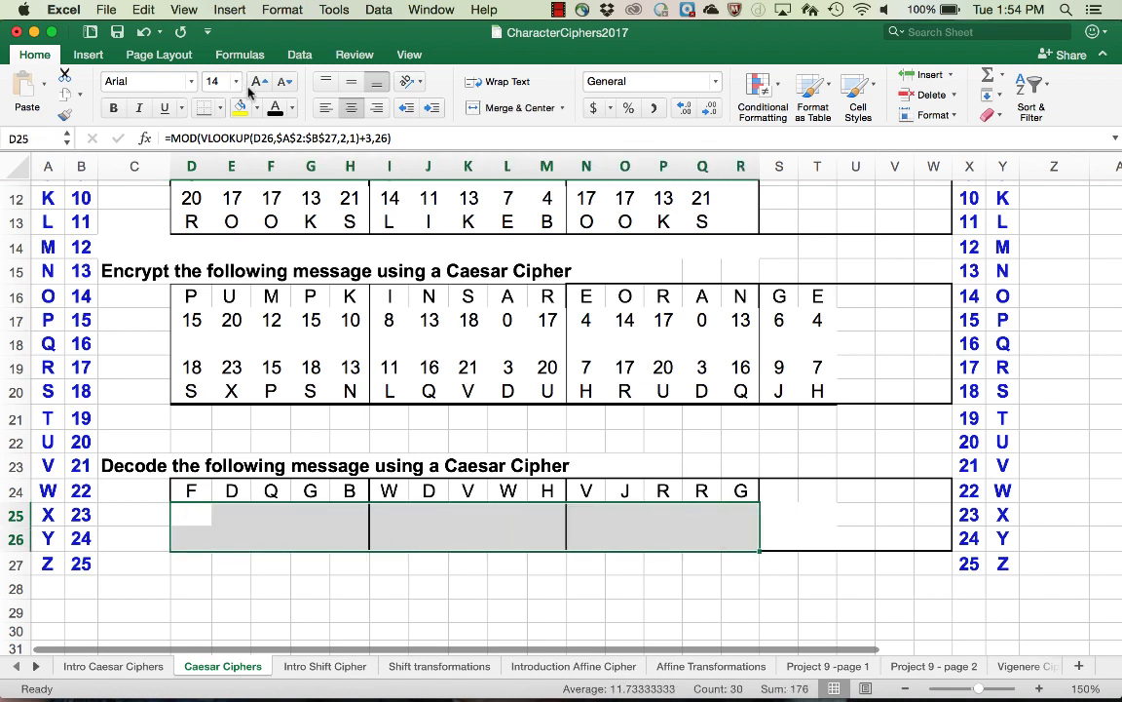
pyautogui.press('super+r')
pyautogui.click(364, 609)
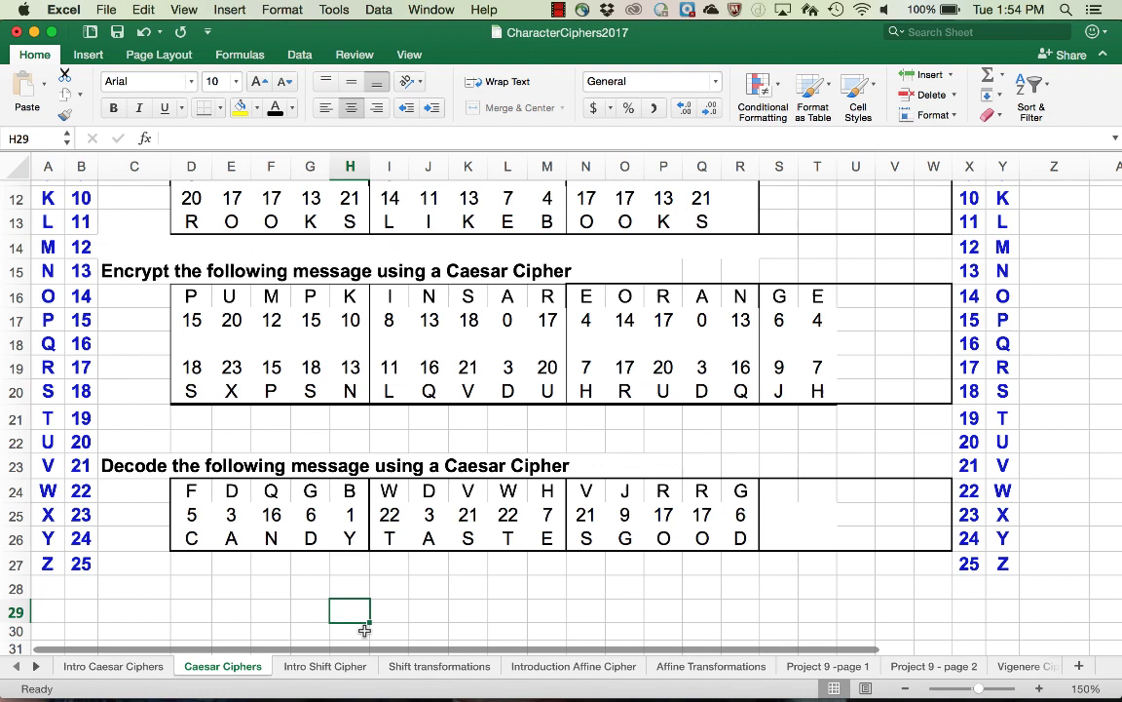
# View the Intro Shift Cipher sheet, and on the Shift transformations sheet reveal the SANTALIVES plaintext numbers in D4:M4 with black font.
pyautogui.click(328, 669)
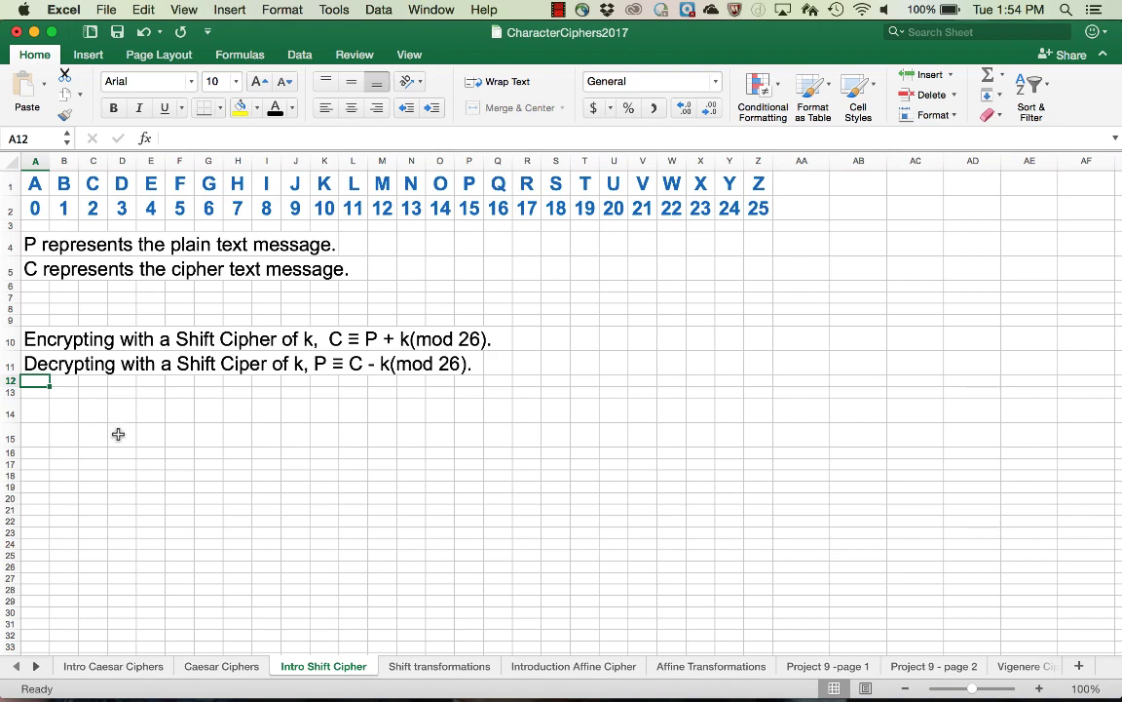
pyautogui.click(431, 667)
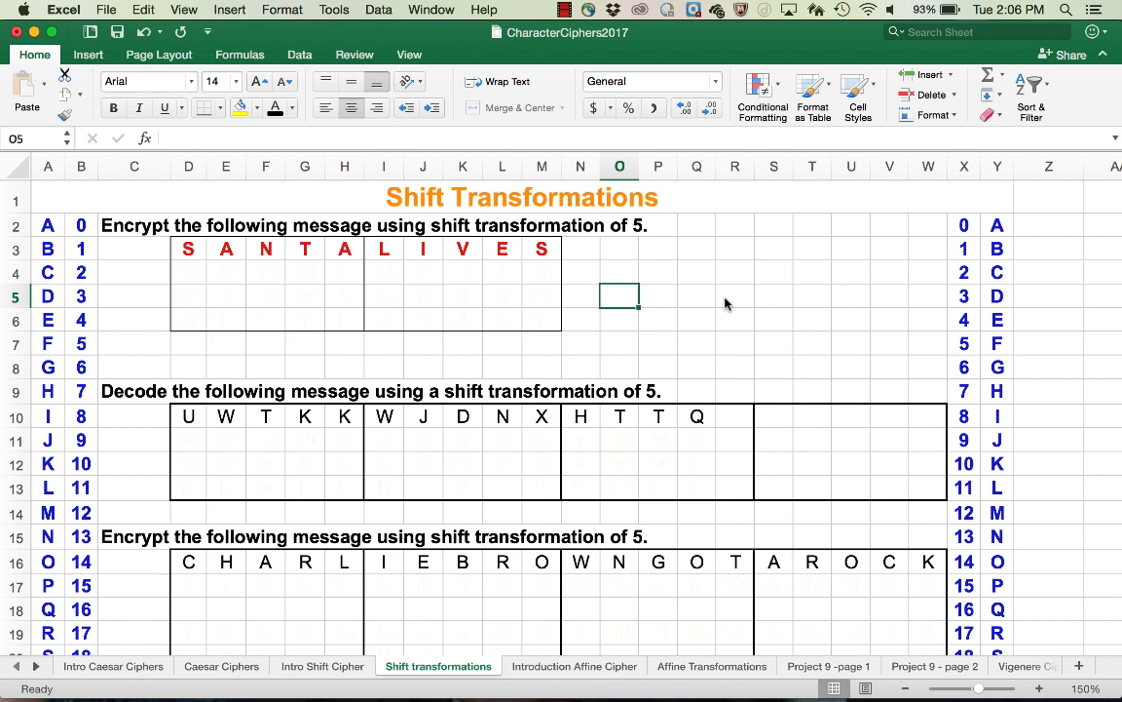
pyautogui.click(199, 268)
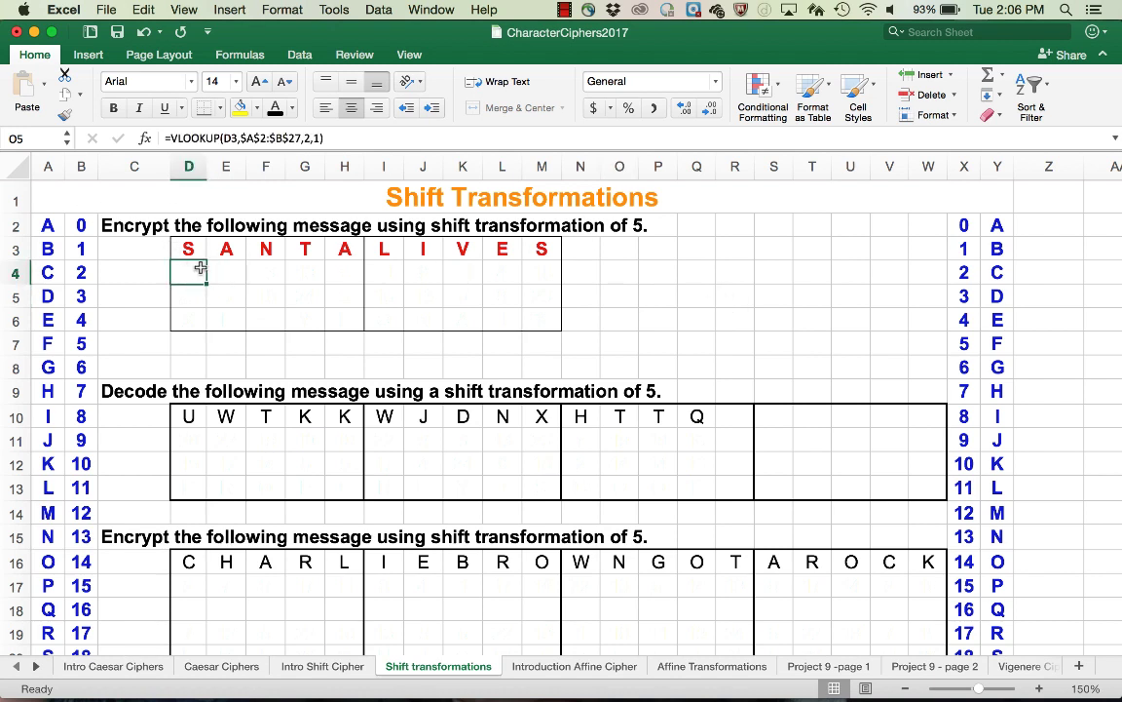
pyautogui.moveTo(200, 268); pyautogui.dragTo(538, 272)
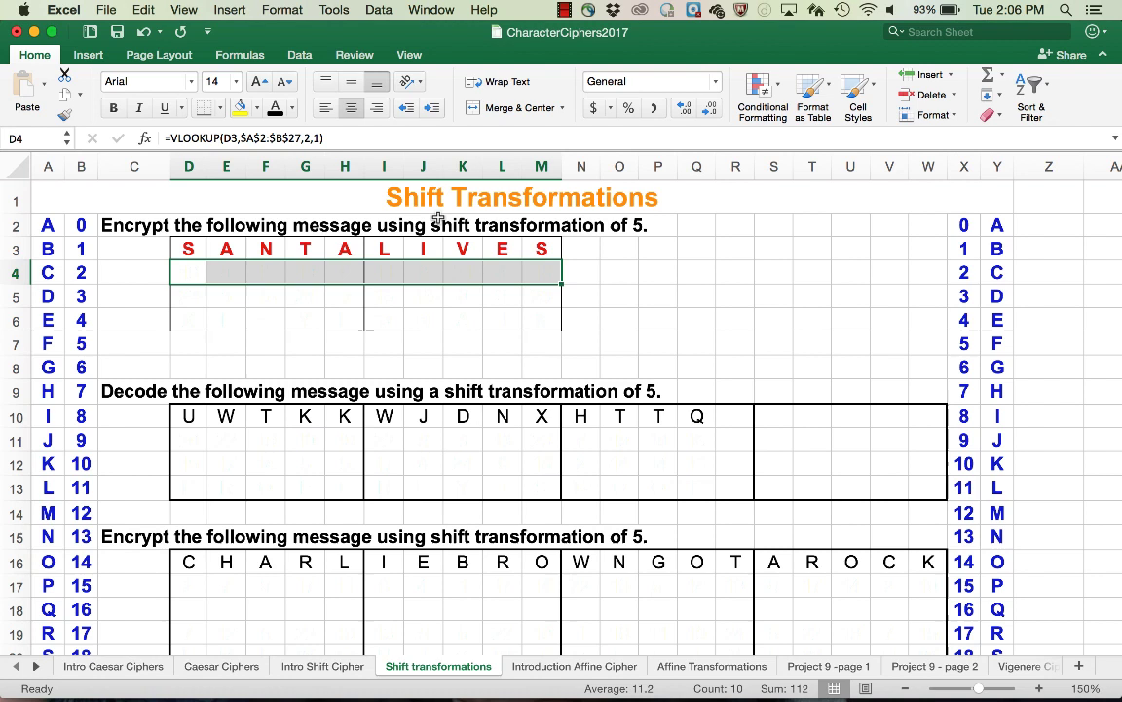
pyautogui.click(275, 108)
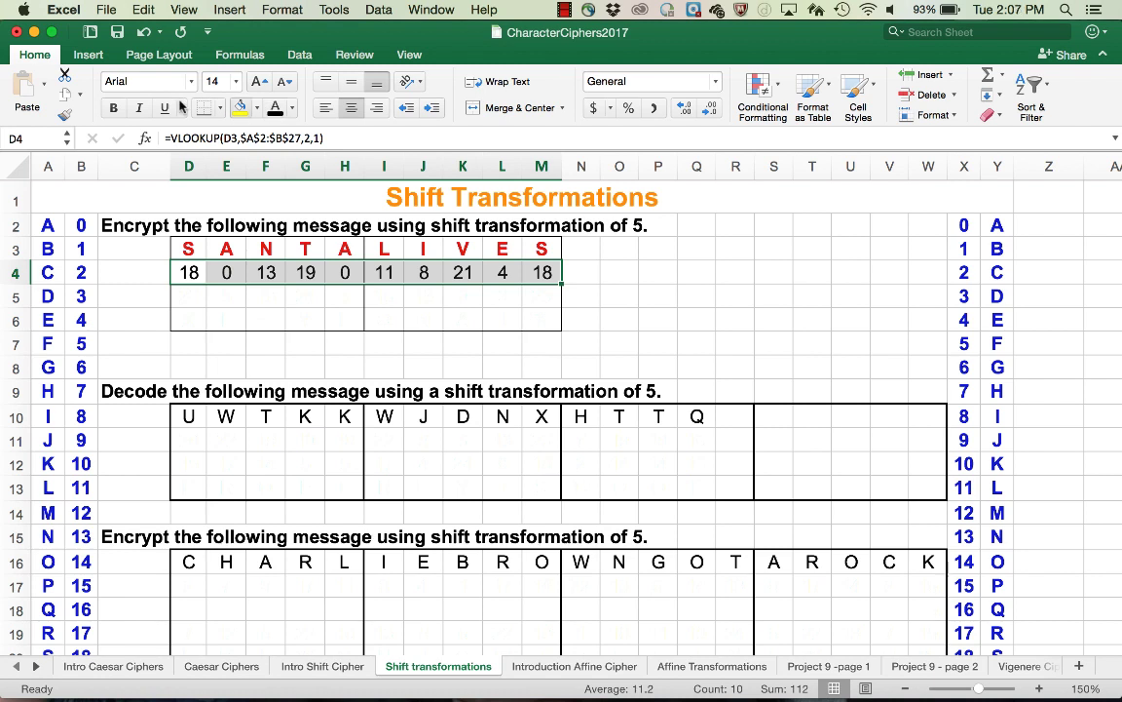
# Reveal the shifted numbers in D5:M5 and the ciphertext letters in D6:M6 of the SANTALIVES table with black font.
pyautogui.moveTo(185, 294); pyautogui.dragTo(554, 296)
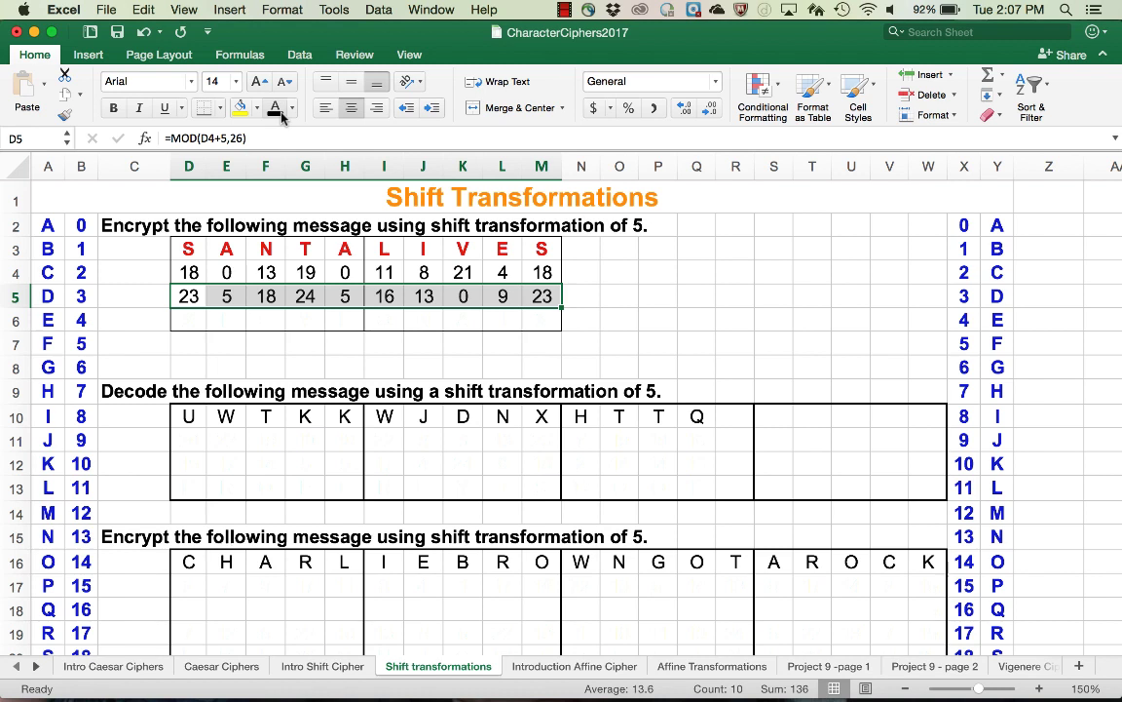
pyautogui.click(194, 314)
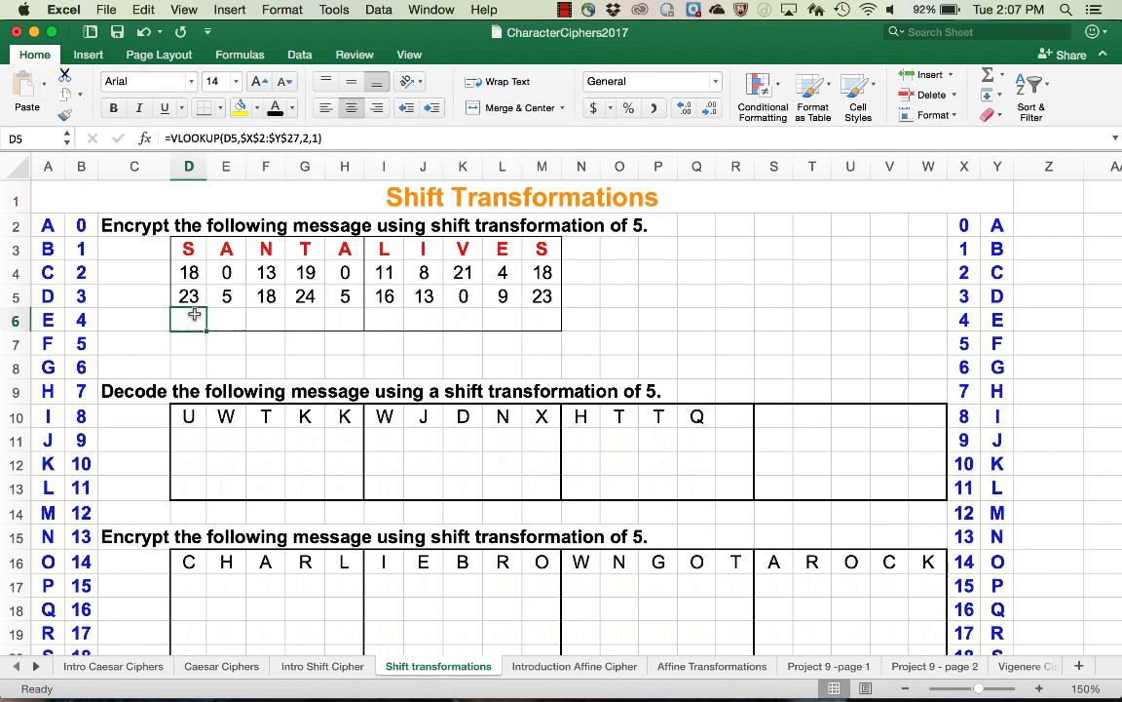
pyautogui.moveTo(193, 313); pyautogui.dragTo(530, 319)
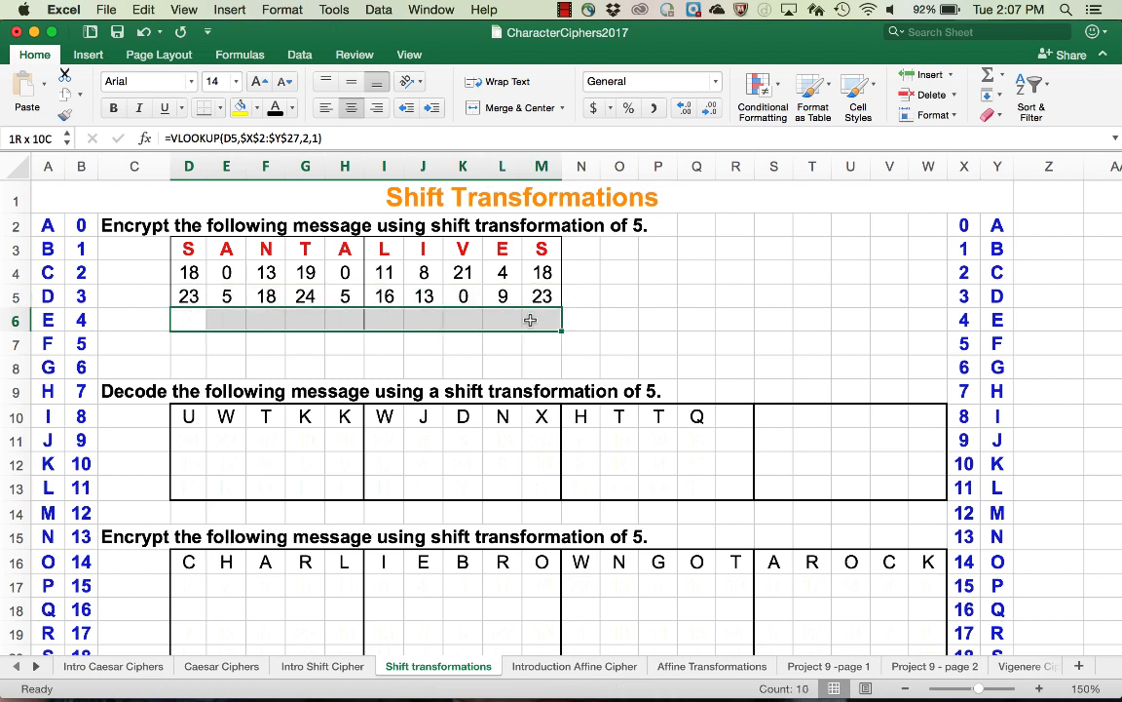
pyautogui.click(276, 110)
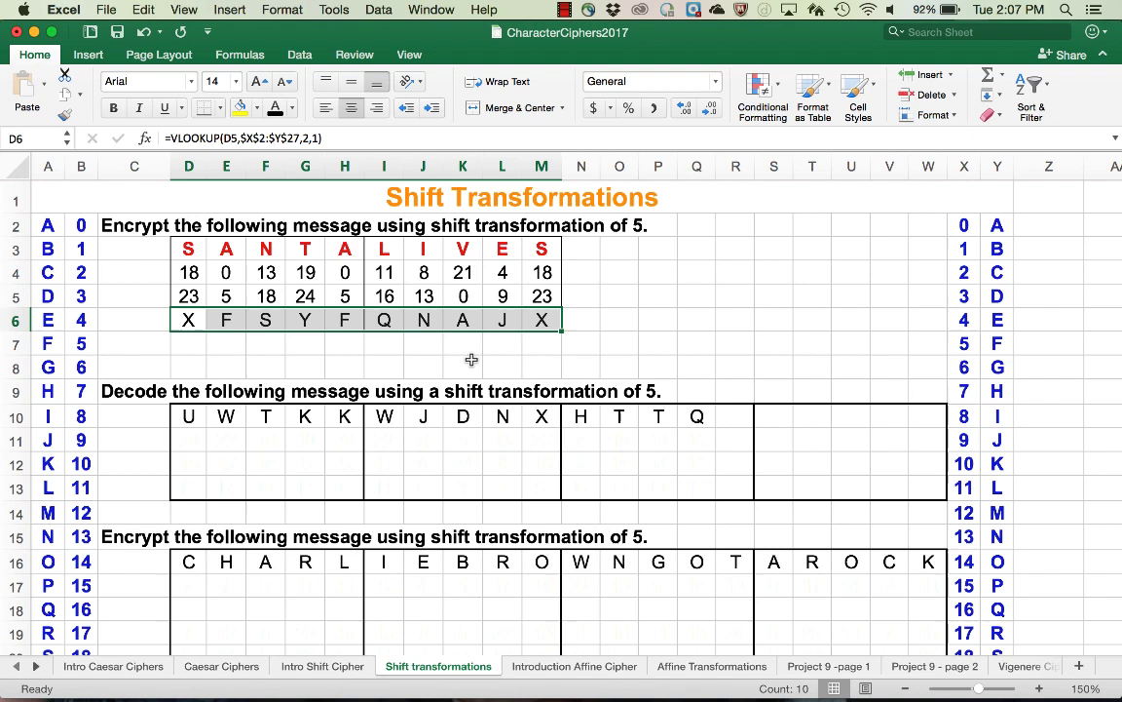
# Reveal the ciphertext numbers in D11:Q11 and the unshifted numbers in D12:Q12 of the first decode message with black font.
pyautogui.scroll(-1, 471, 359)
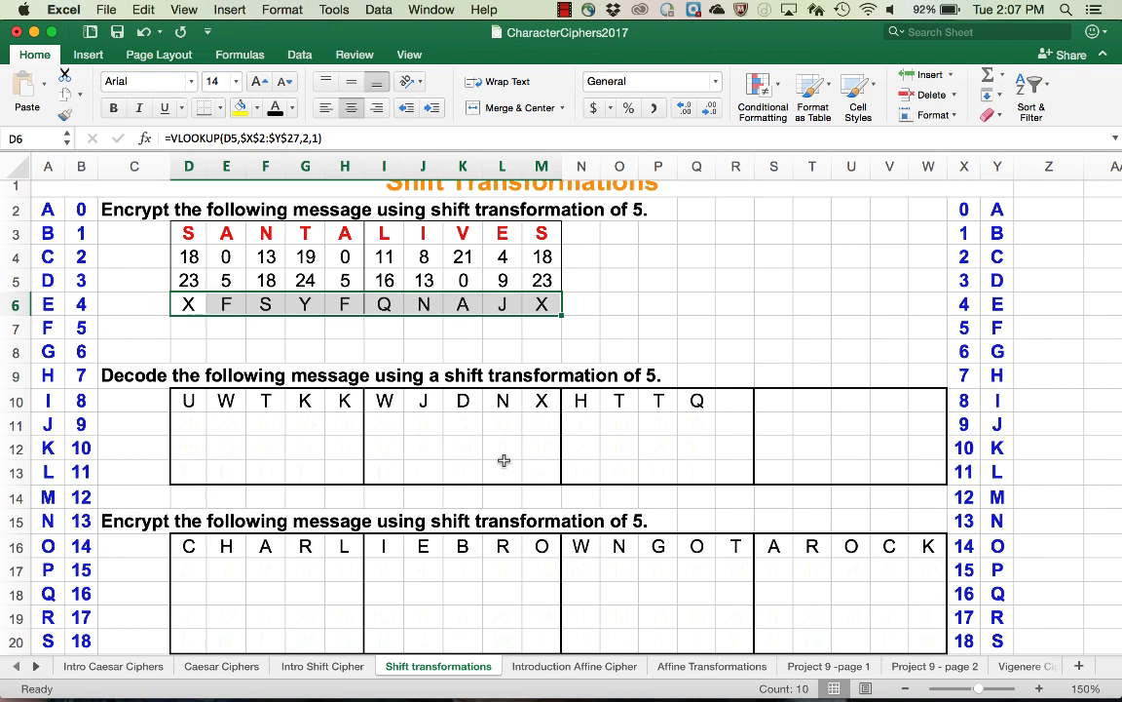
pyautogui.moveTo(183, 422); pyautogui.dragTo(698, 418)
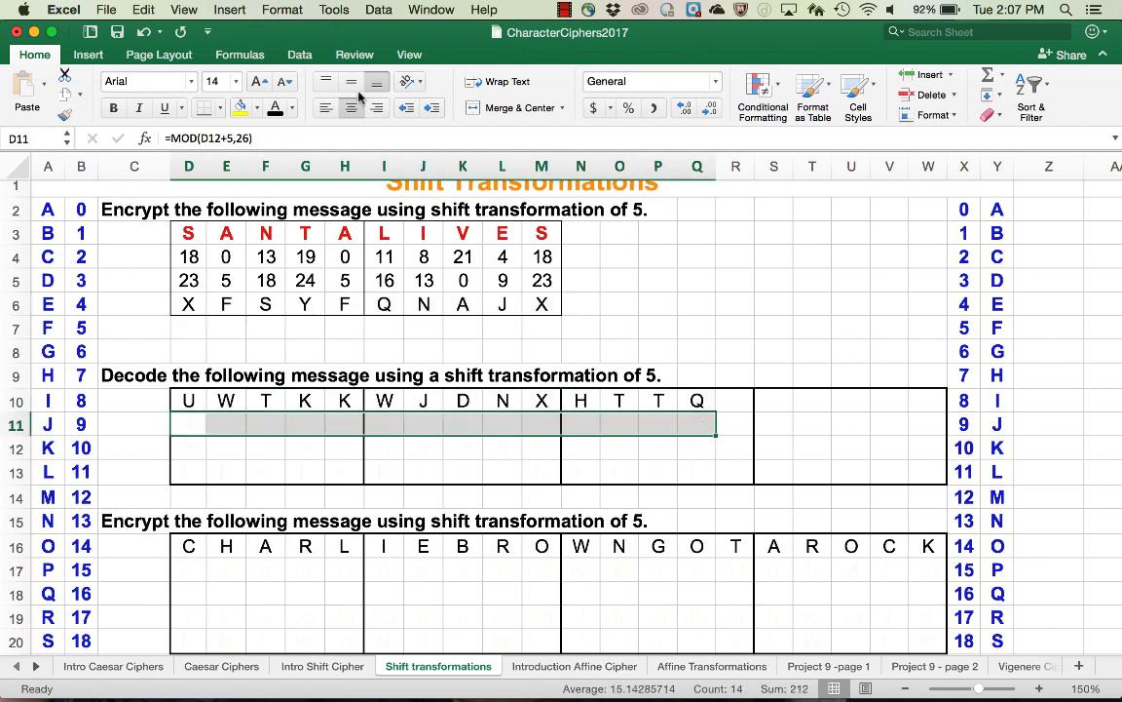
pyautogui.click(274, 109)
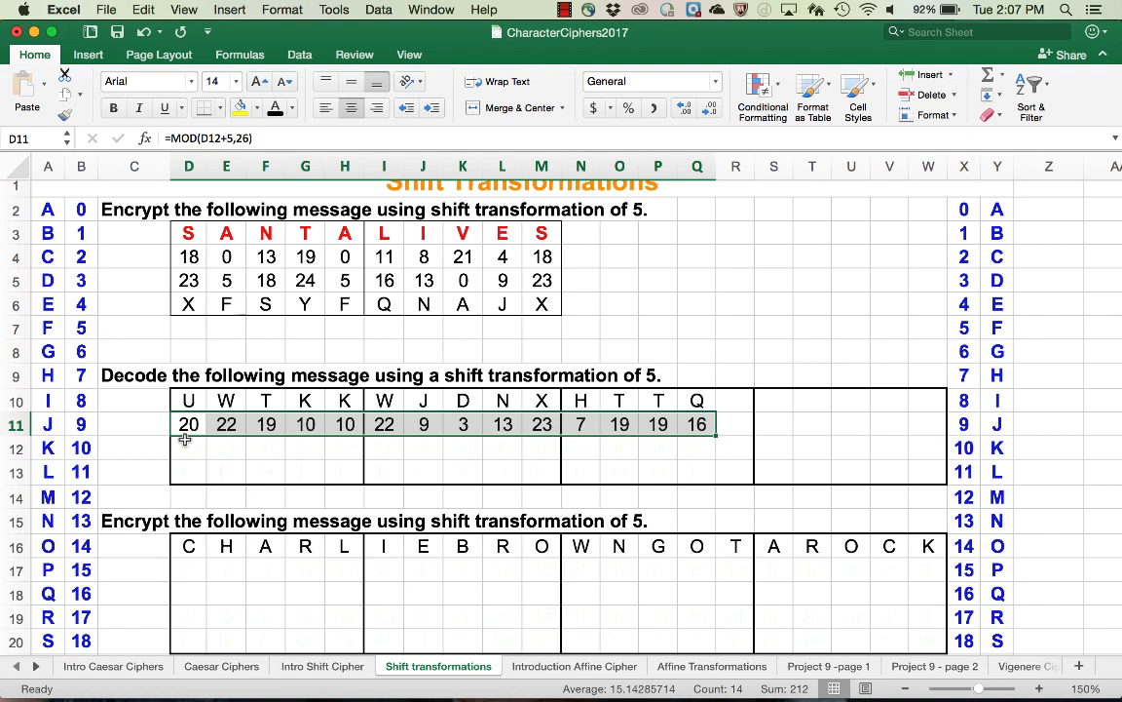
pyautogui.moveTo(185, 439); pyautogui.dragTo(694, 448)
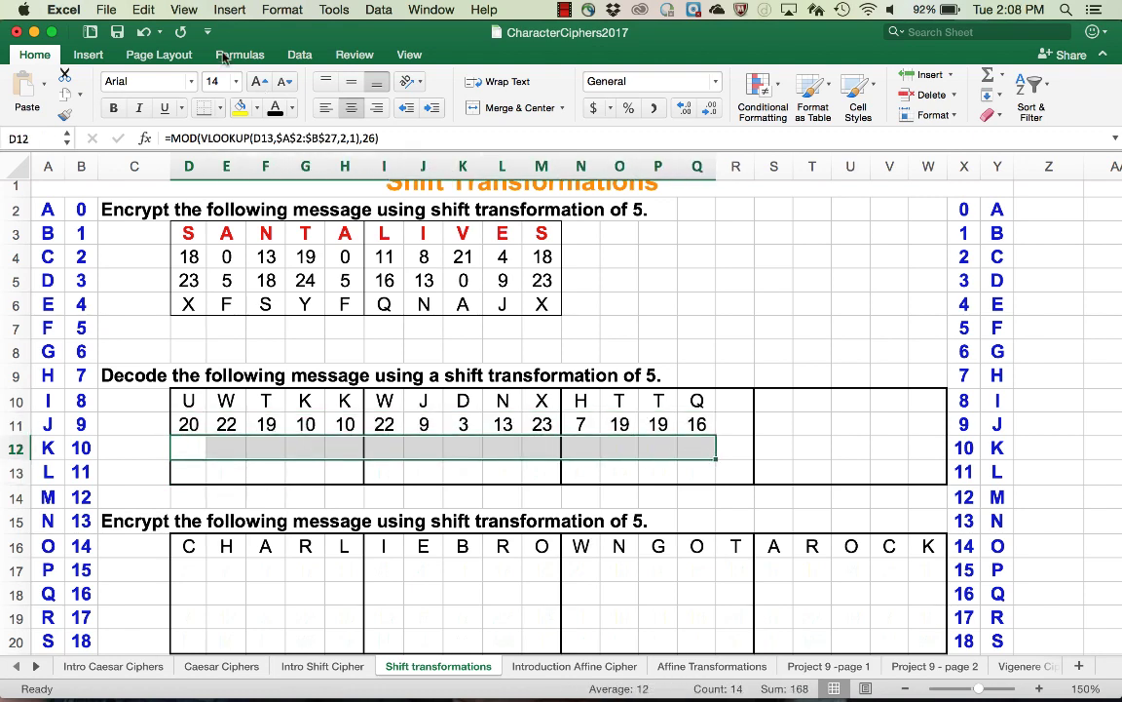
pyautogui.click(276, 107)
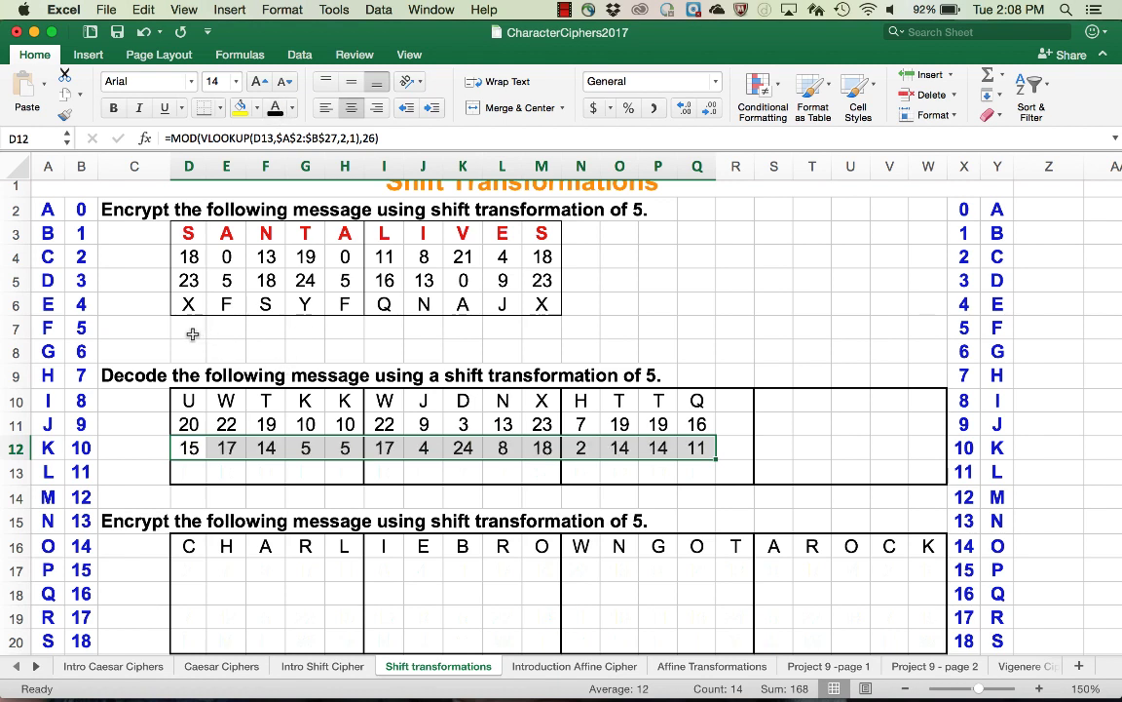
# Reveal the decoded plaintext letters of the first shift message in D13:Q13 by setting their font color to black.
pyautogui.click(473, 421)
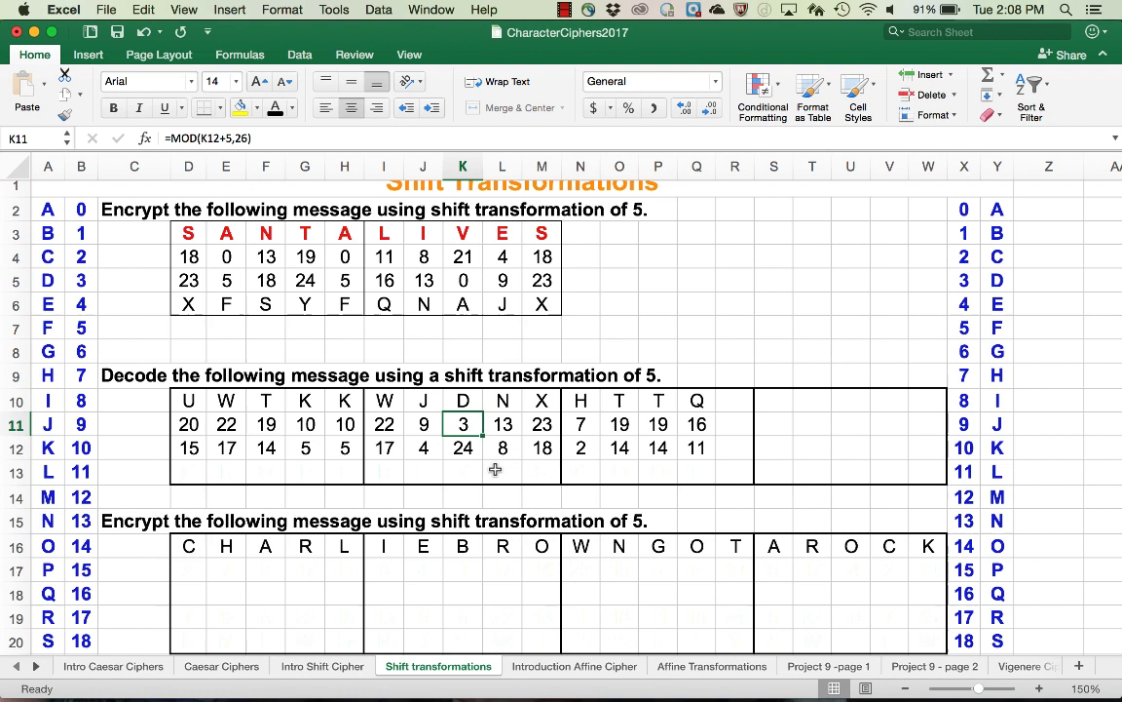
pyautogui.moveTo(185, 458); pyautogui.dragTo(691, 473)
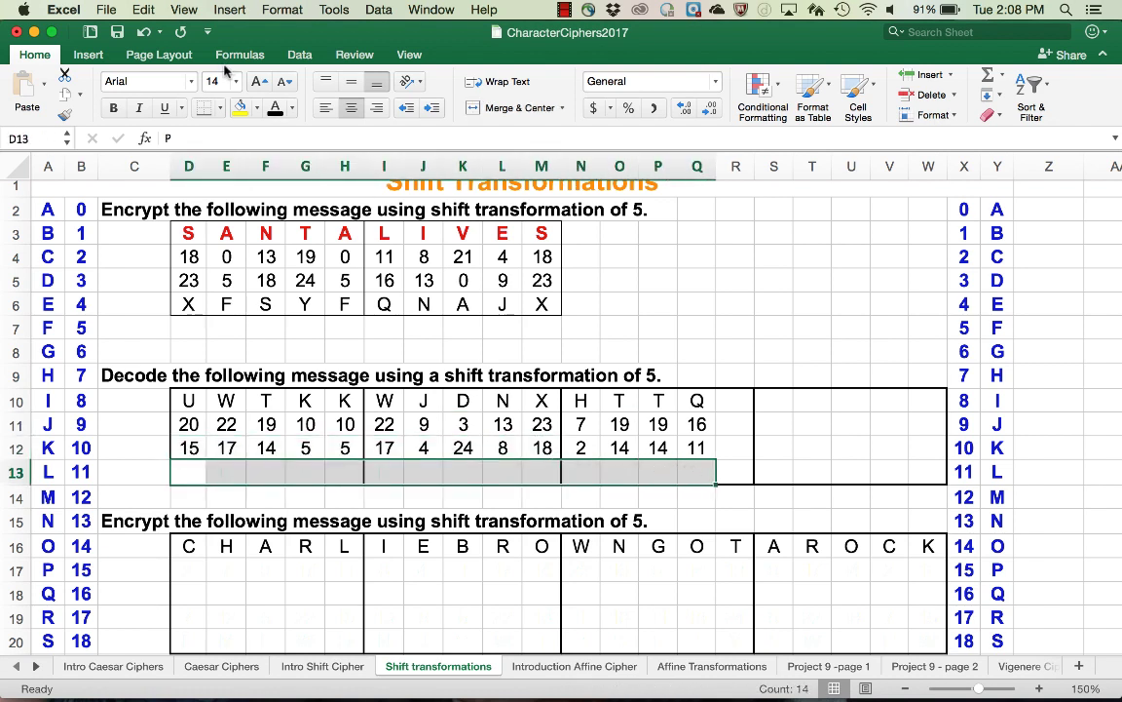
pyautogui.click(275, 109)
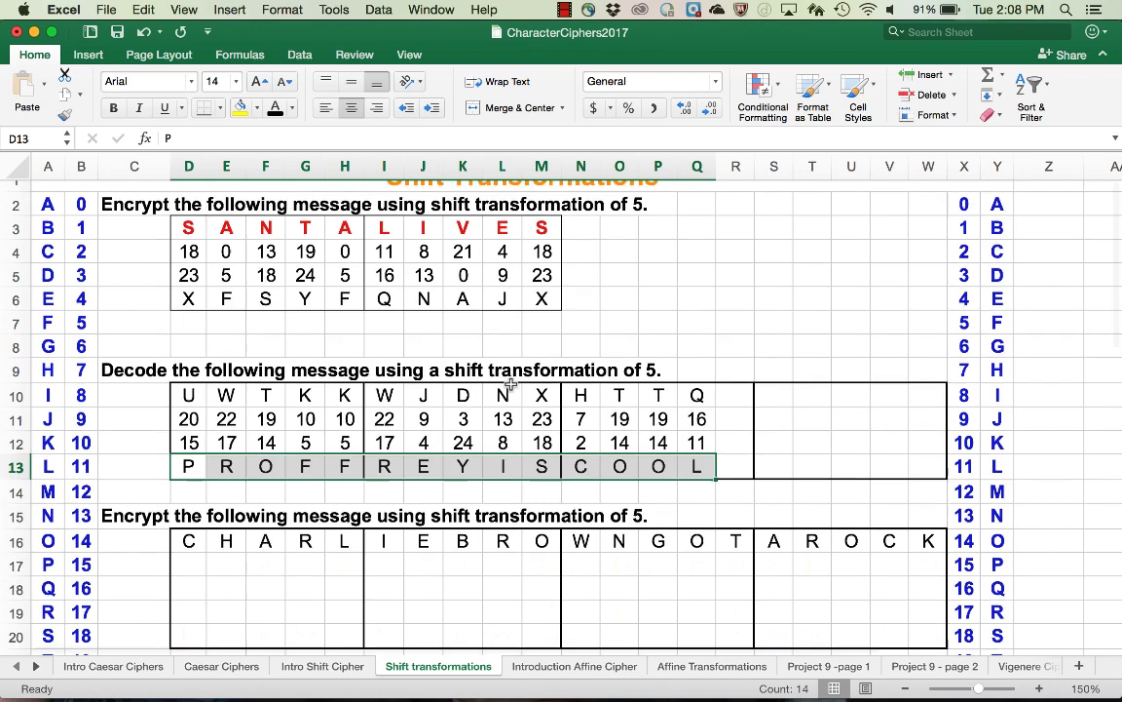
# Reveal the plaintext numbers in D17:W17 and the shifted numbers and ciphertext letters in D18:W20 of the CHARLIEBROWNGOTAROCK message with black font.
pyautogui.scroll(-5, 511, 383)
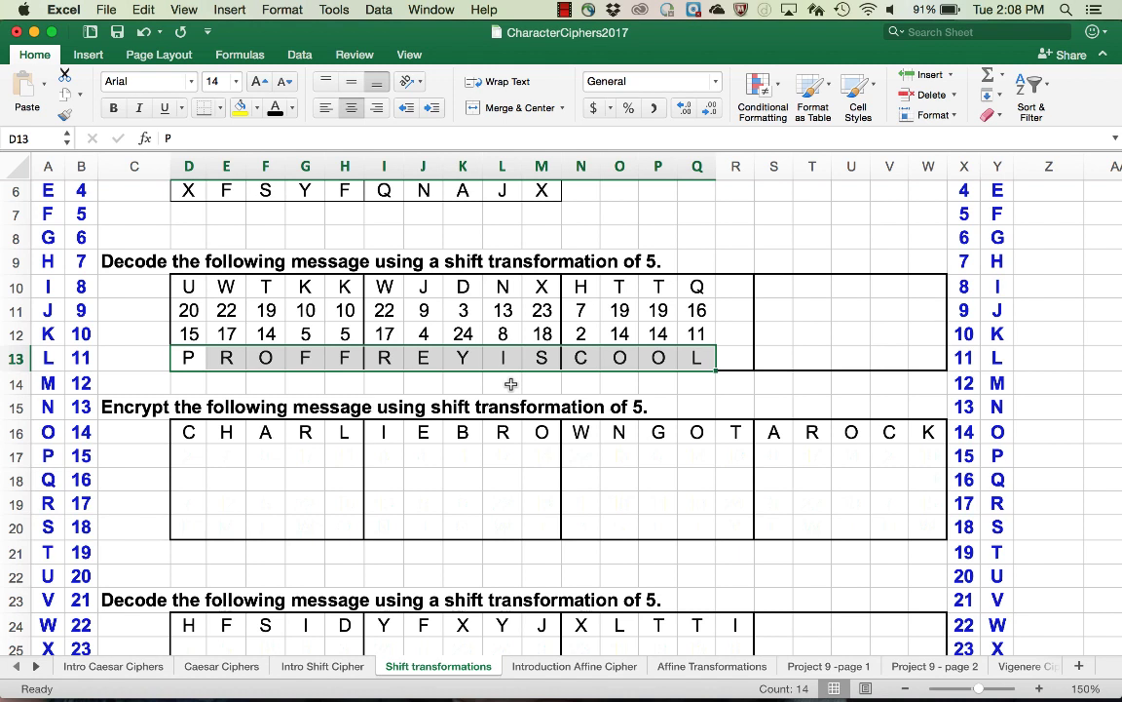
pyautogui.moveTo(182, 456); pyautogui.dragTo(922, 450)
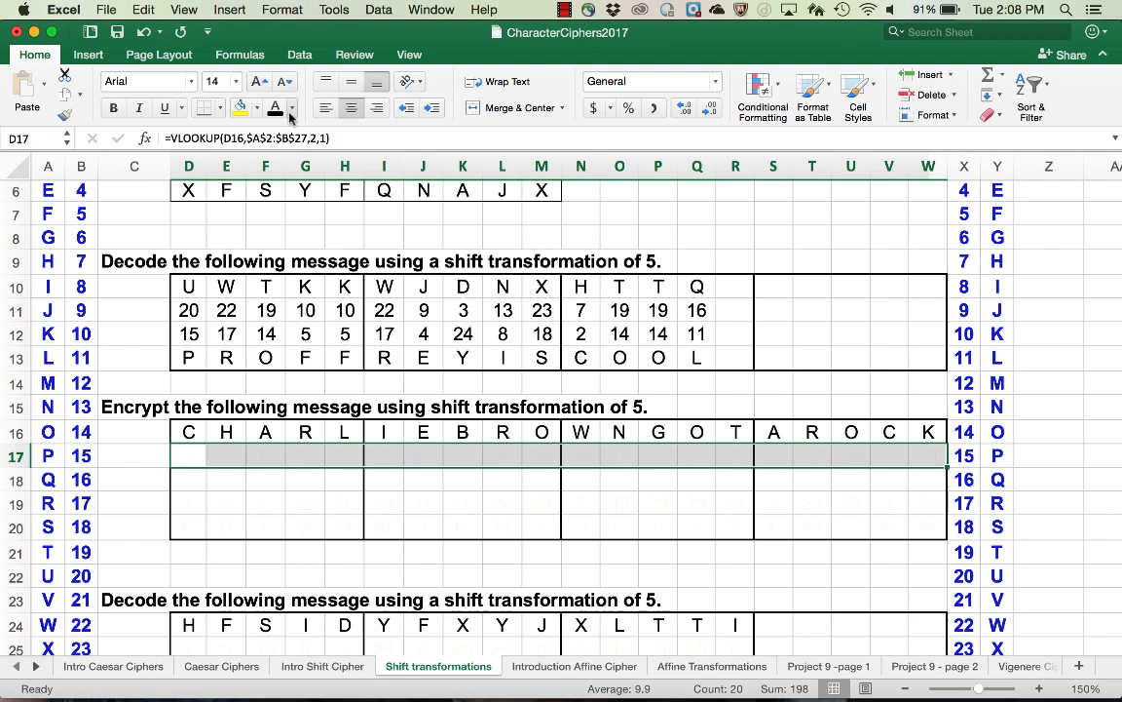
pyautogui.click(275, 109)
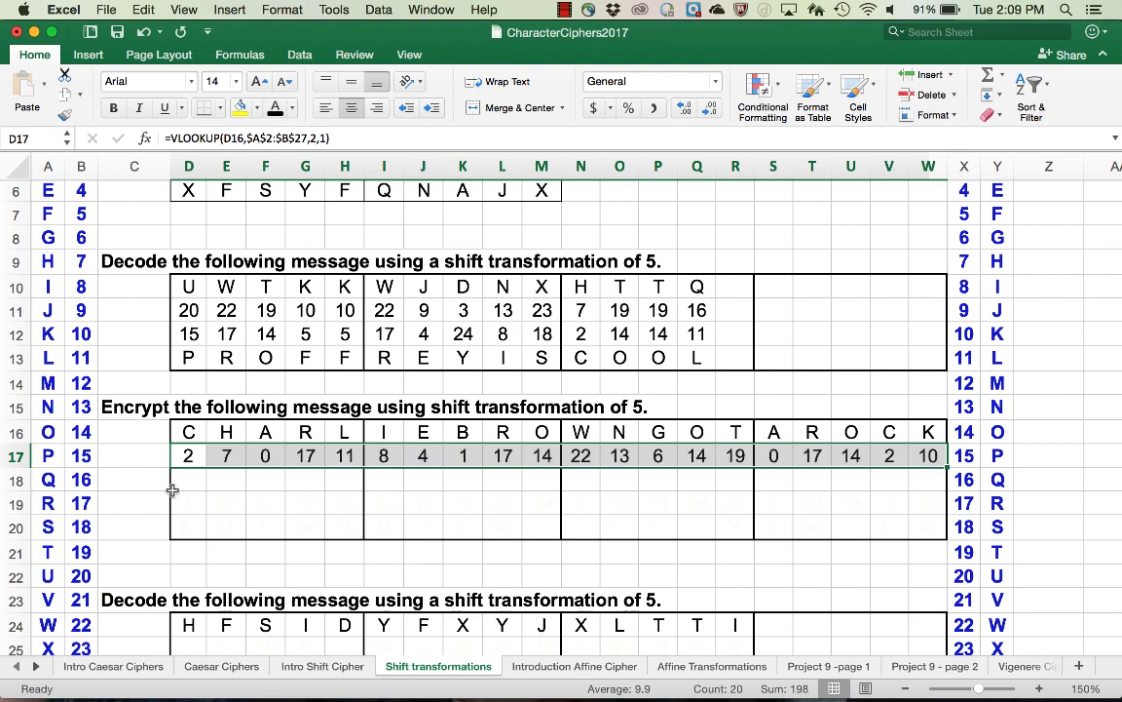
pyautogui.moveTo(183, 478); pyautogui.dragTo(926, 526)
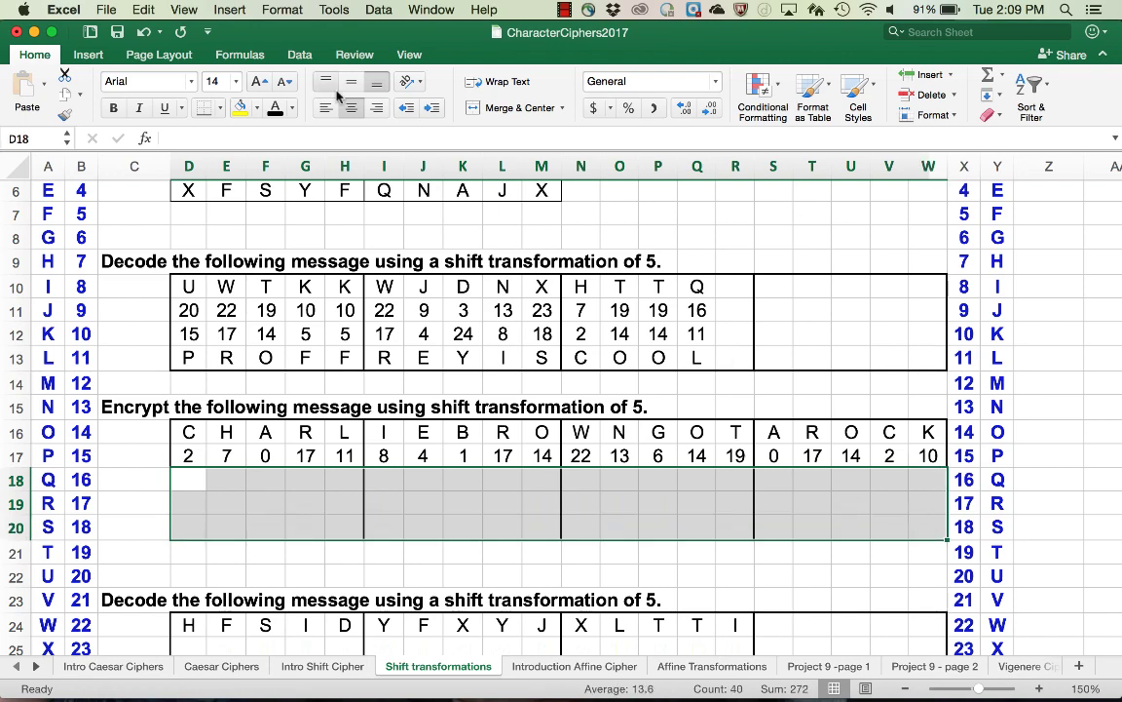
pyautogui.click(275, 110)
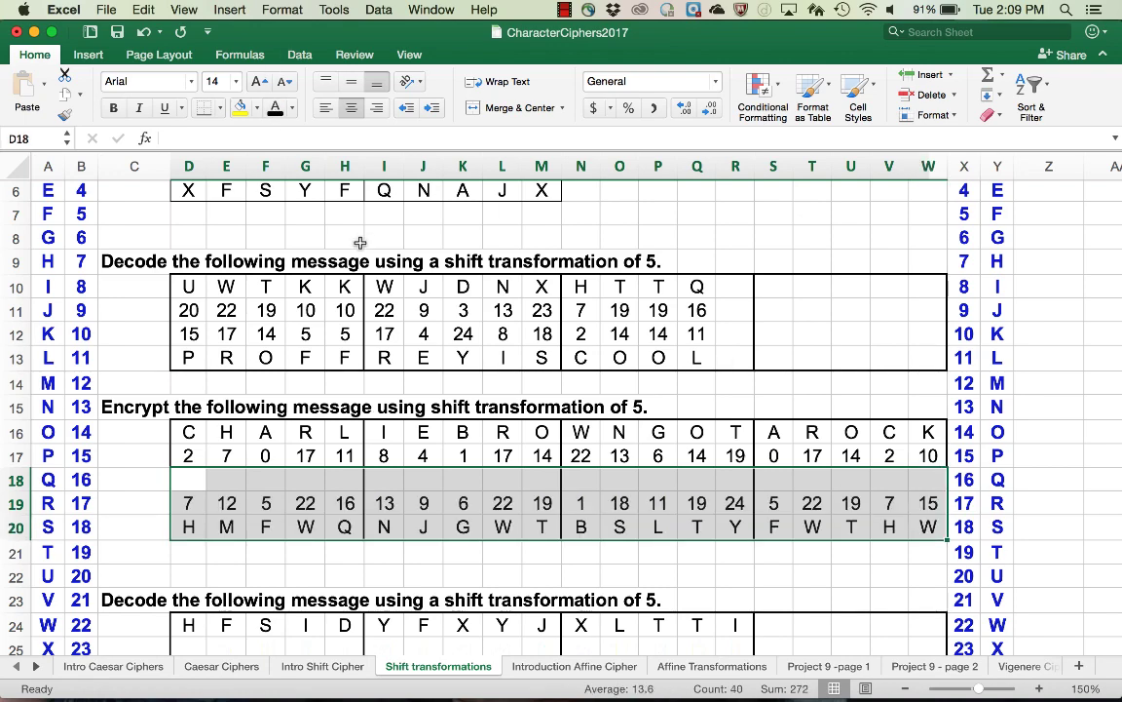
# Go to the second decode message on the Shift transformations sheet, in rows 23 to 26.
pyautogui.scroll(-3, 360, 242)
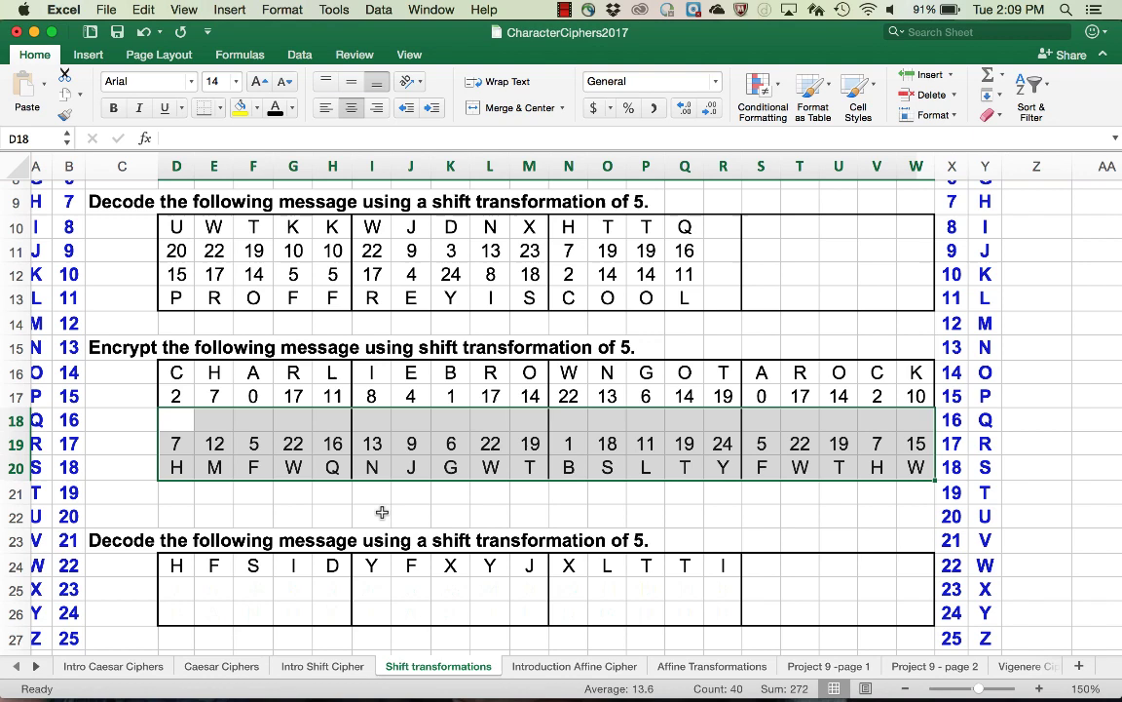
pyautogui.scroll(-2, 382, 513)
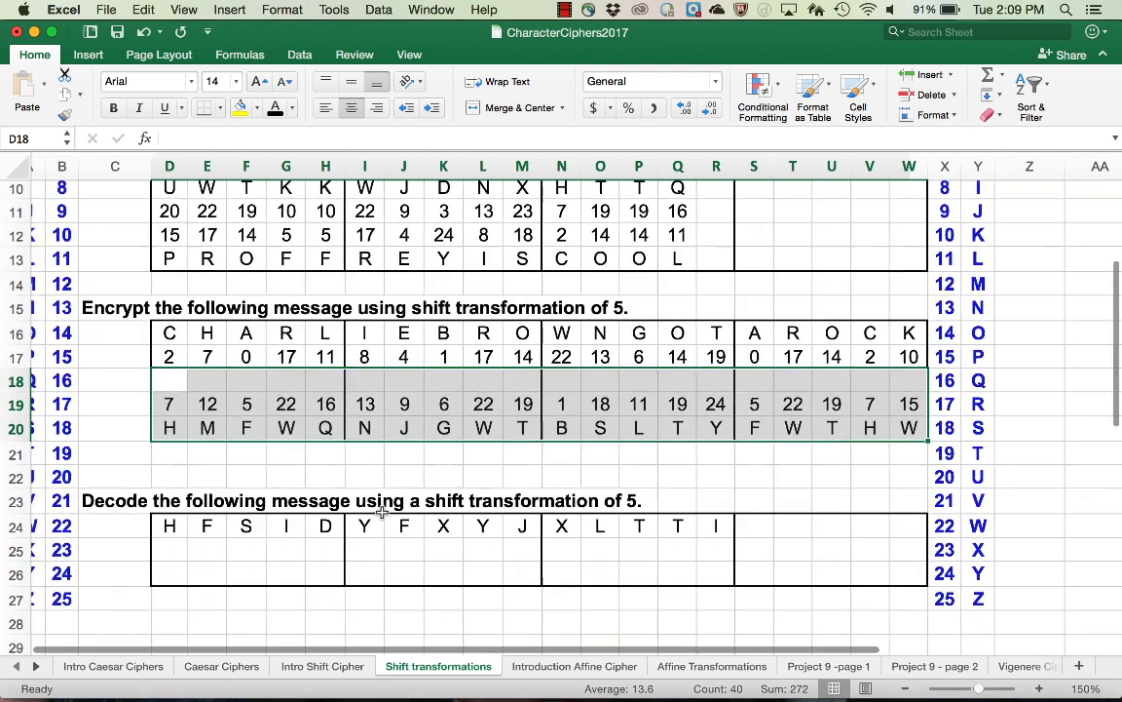